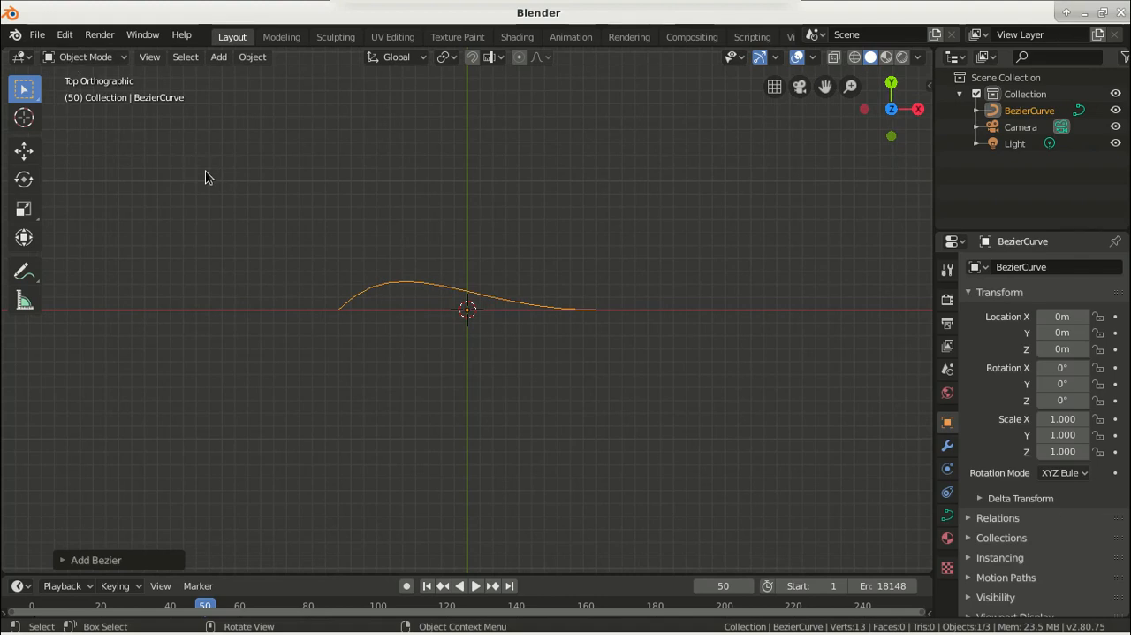
Enter Edit Mode on the Bezier curve and move its right end control point about -1.63 m in X and 1.31 m in Y
key("Tab")
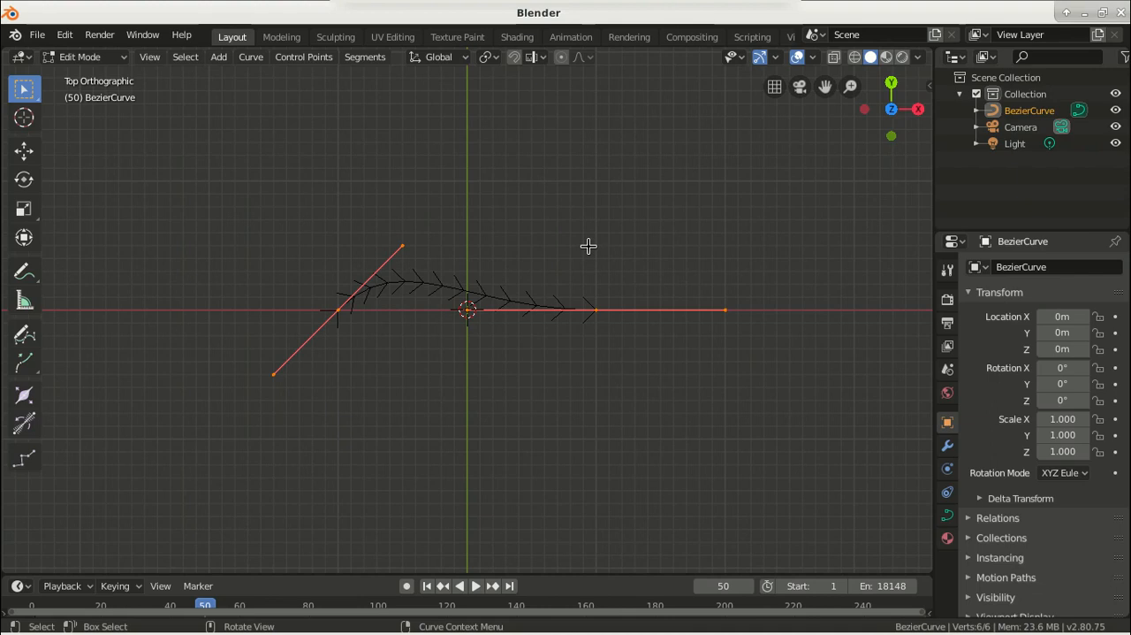
left_click(597, 309)
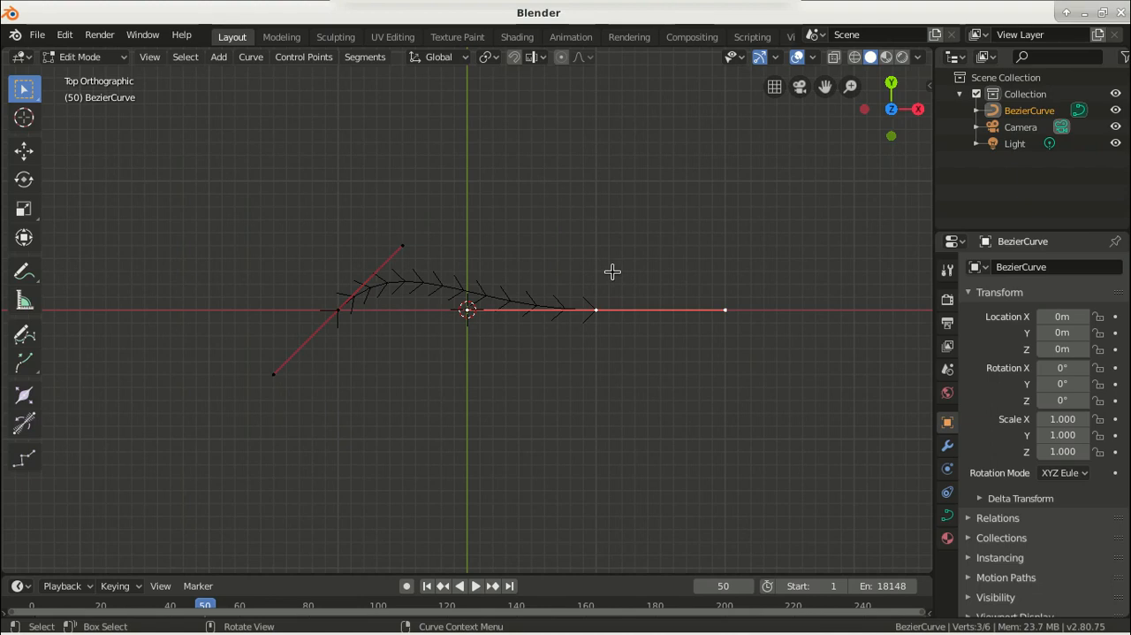
key("g")
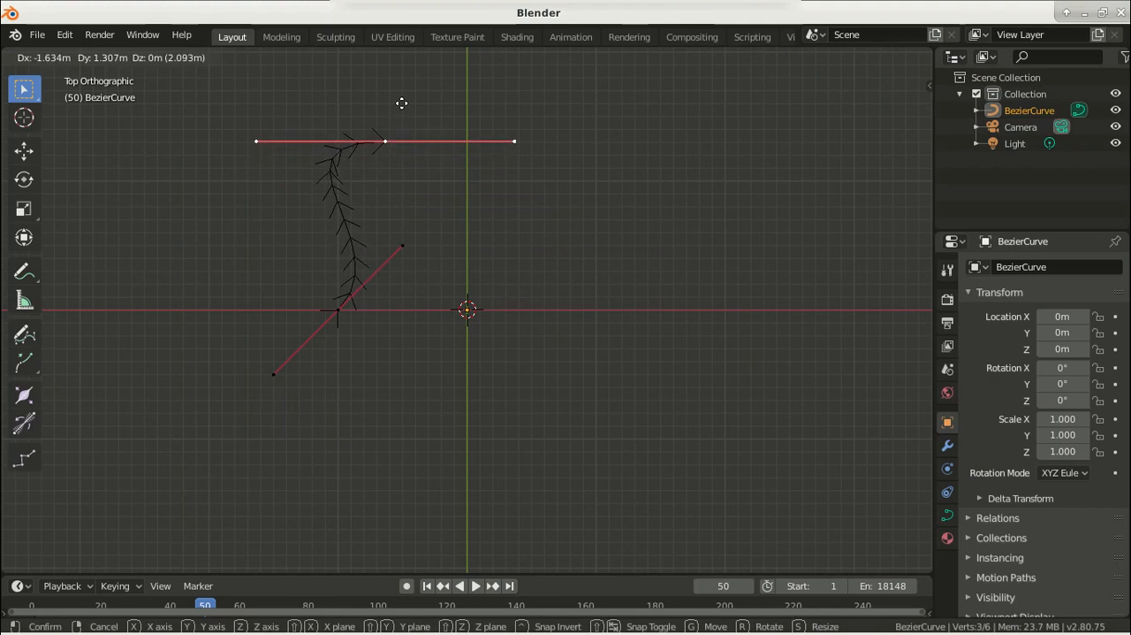
left_click(401, 104)
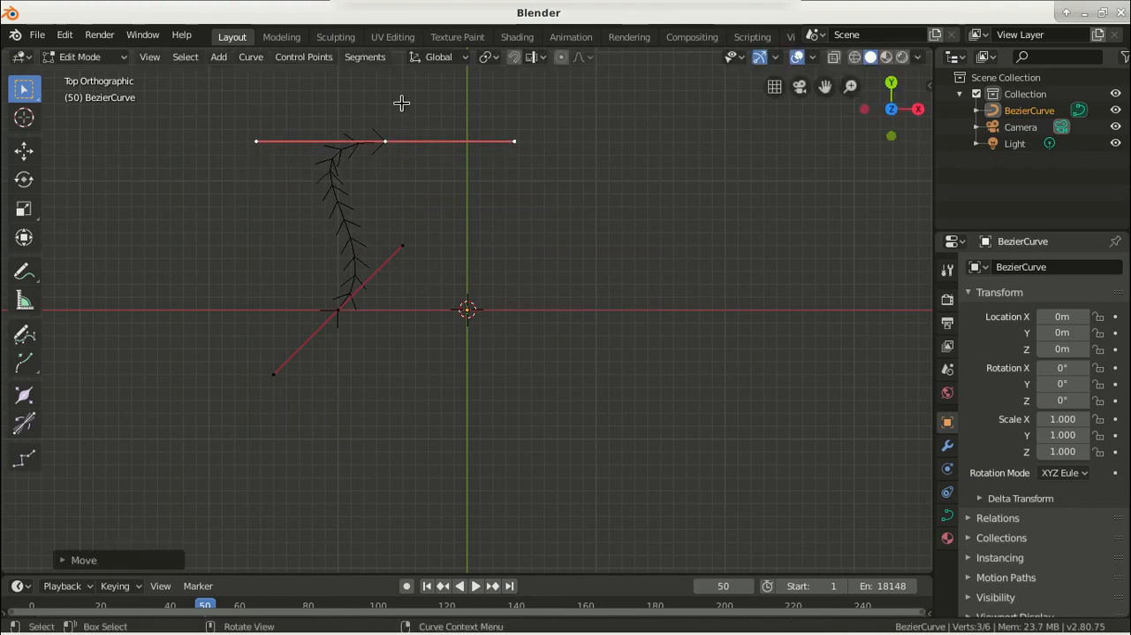
Move the curve's start control point on the X axis about 0.7 m along X towards the origin
left_click(339, 310)
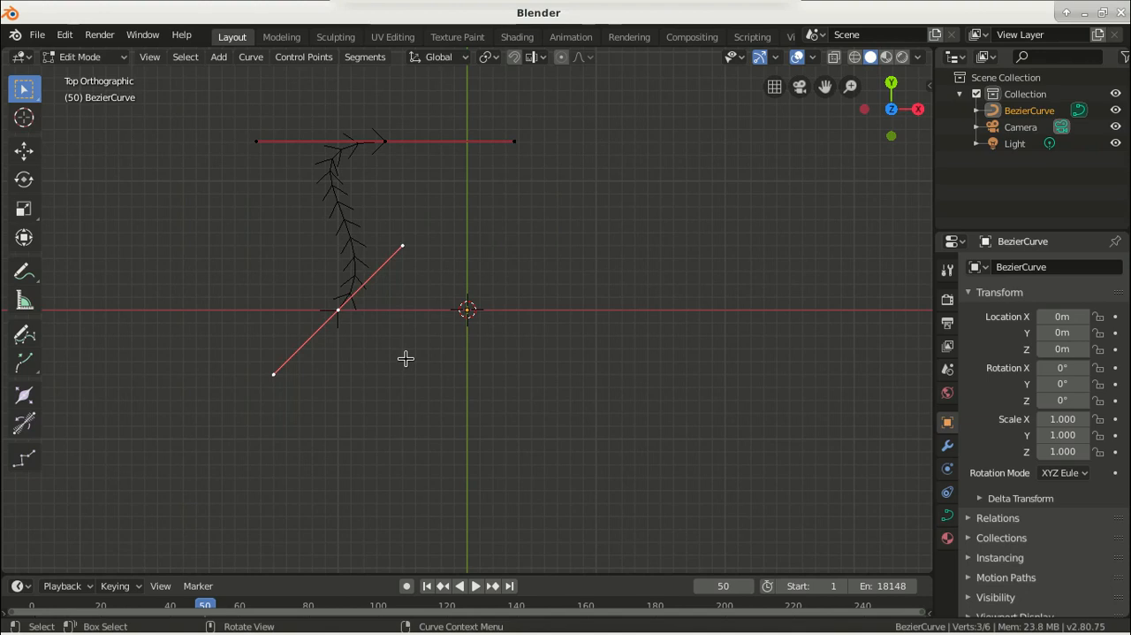
key("g")
key("x")
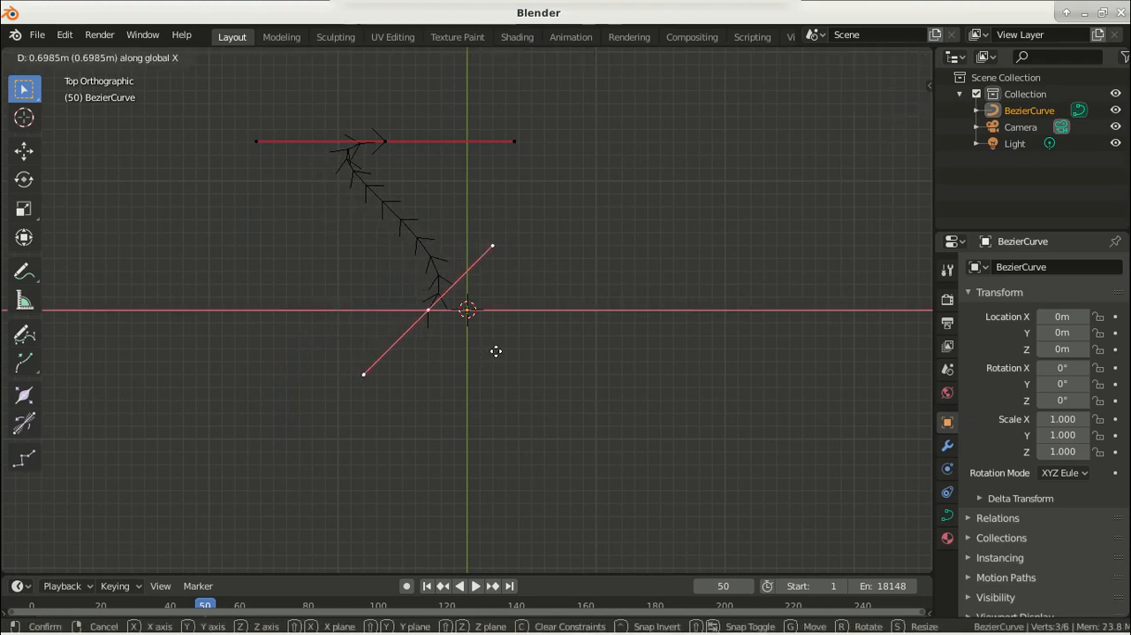
left_click(496, 351)
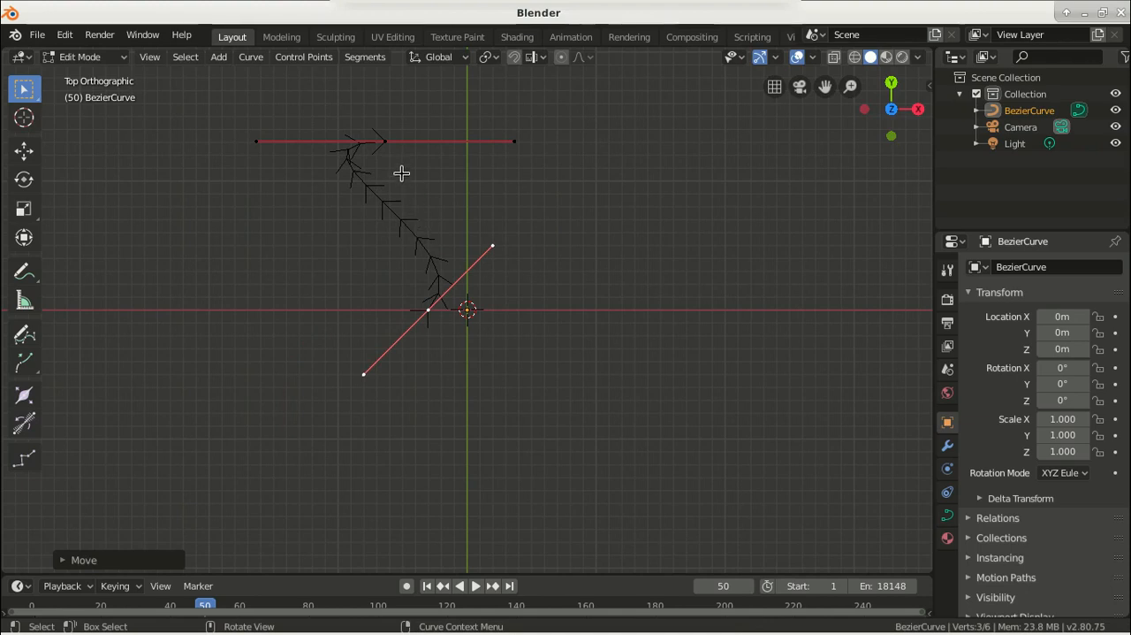
Move the left handle of the upper control point about 0.73 m in X and -1.11 m in Y, steepening the curve
left_click(256, 142)
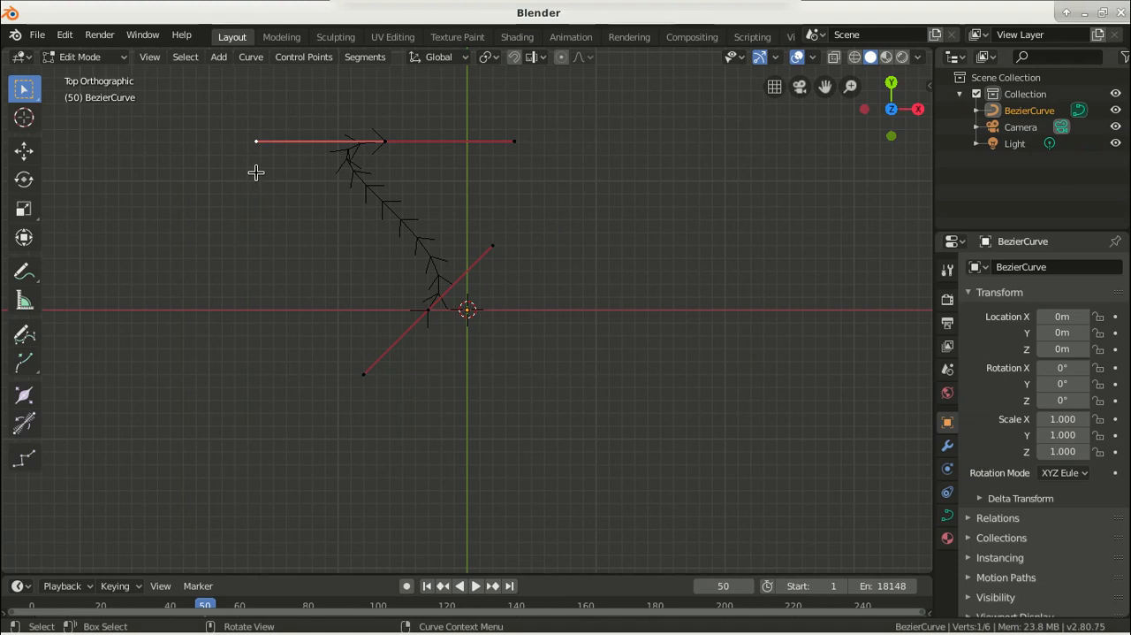
key("g")
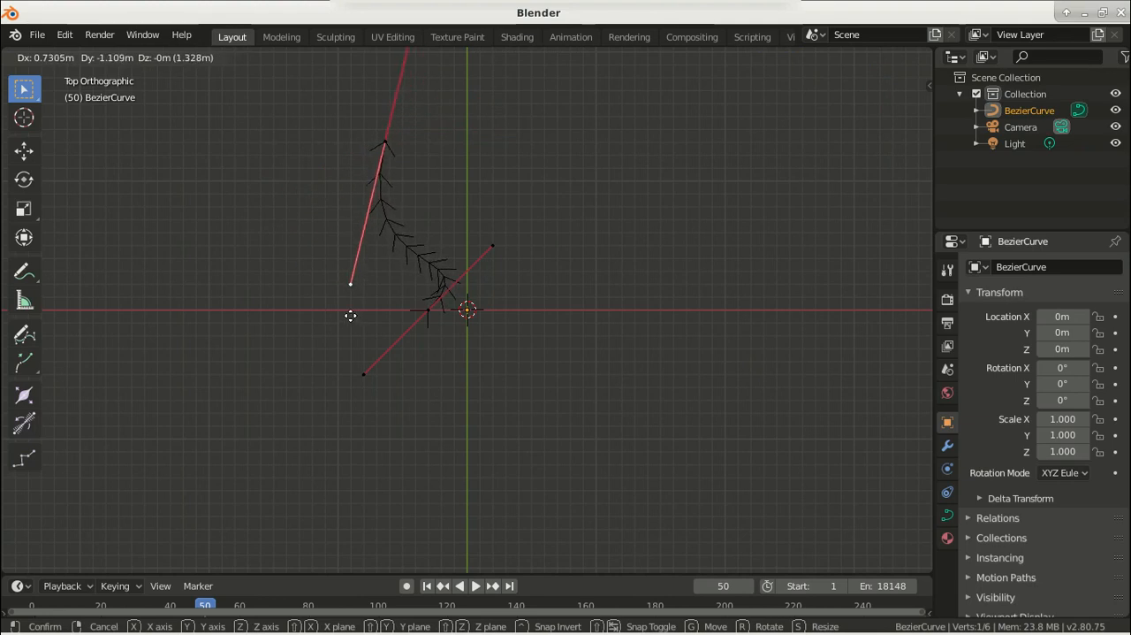
left_click(350, 316)
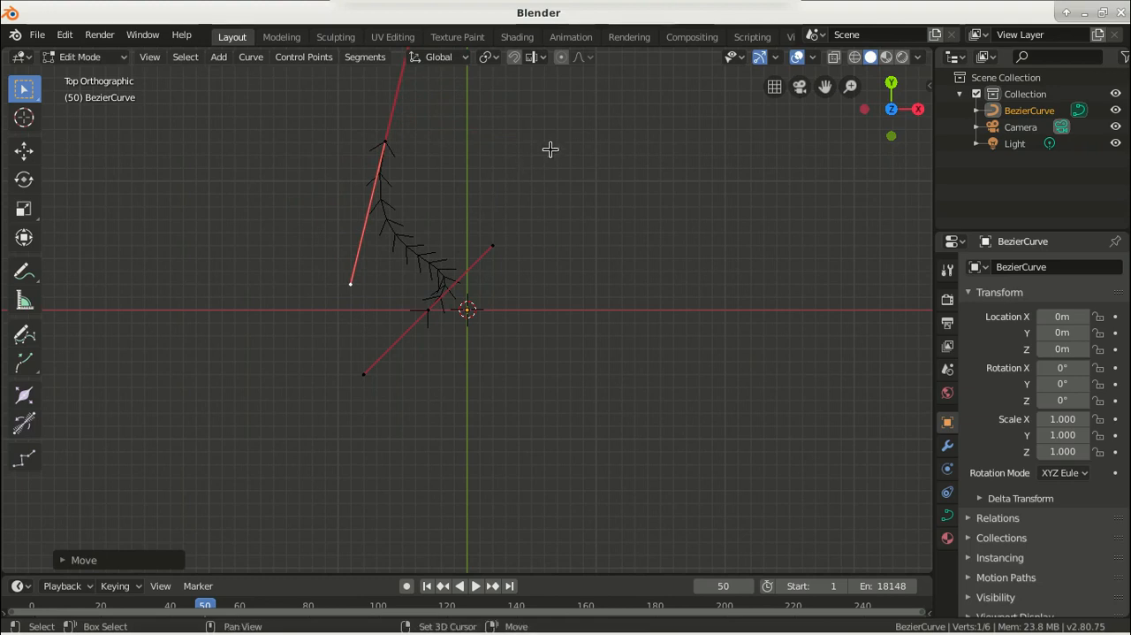
Duplicate the upper control point offset about 0.45 m in X and 1.28 m in Y, and shift its lower handle about 0.43 m, 0.17 m
middle_click_drag(566, 146, 551, 346, "shift")
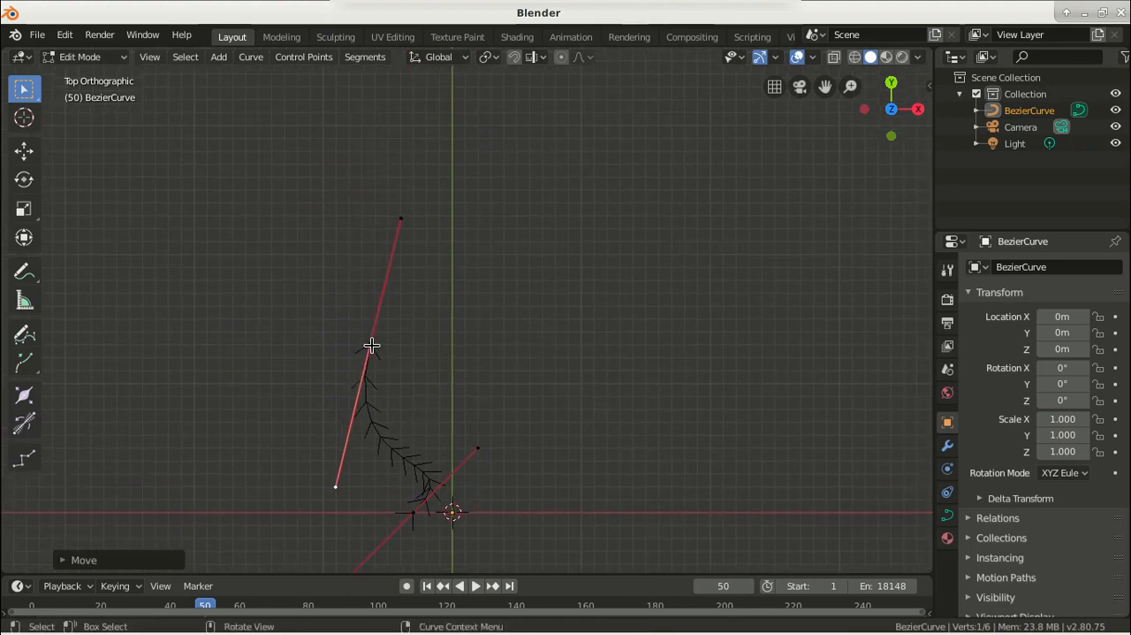
key("ctrl+l")
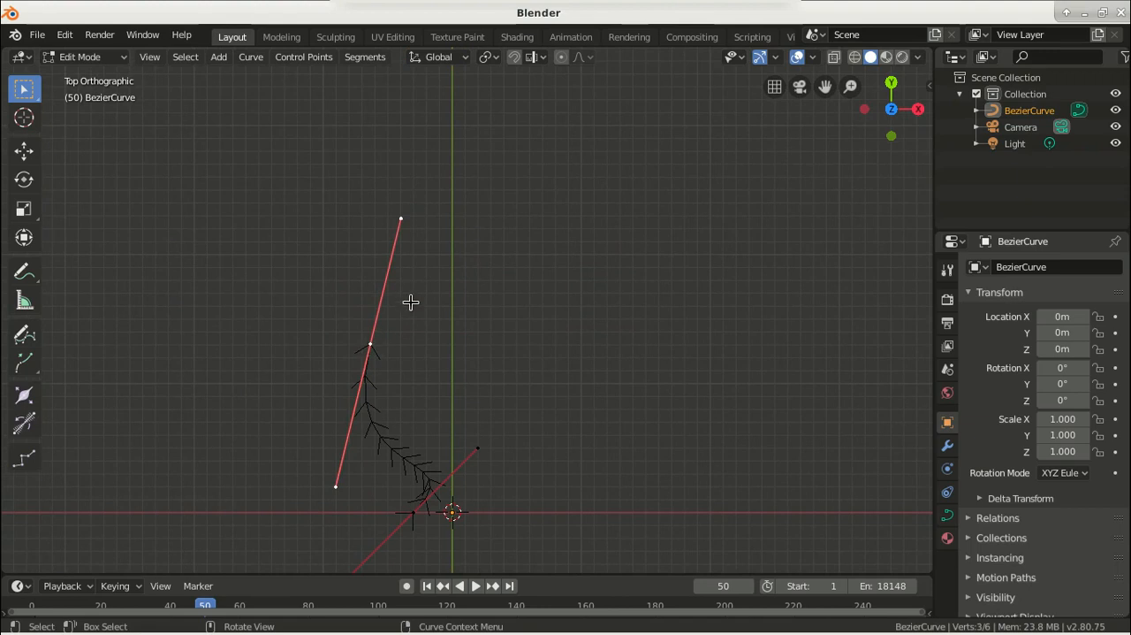
key("shift+d")
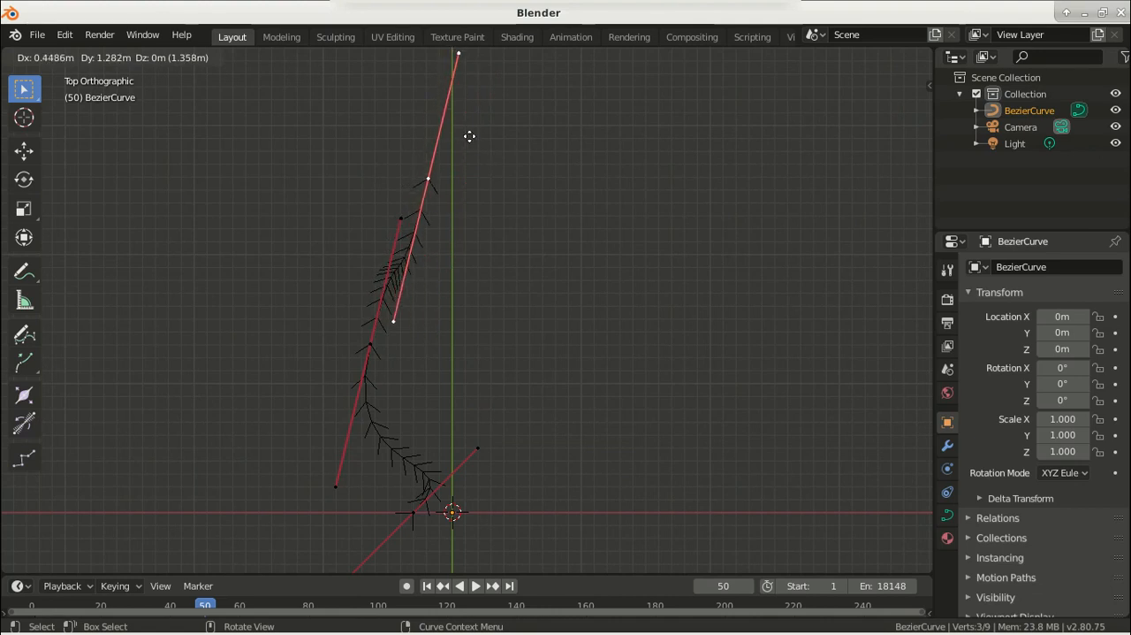
left_click(469, 136)
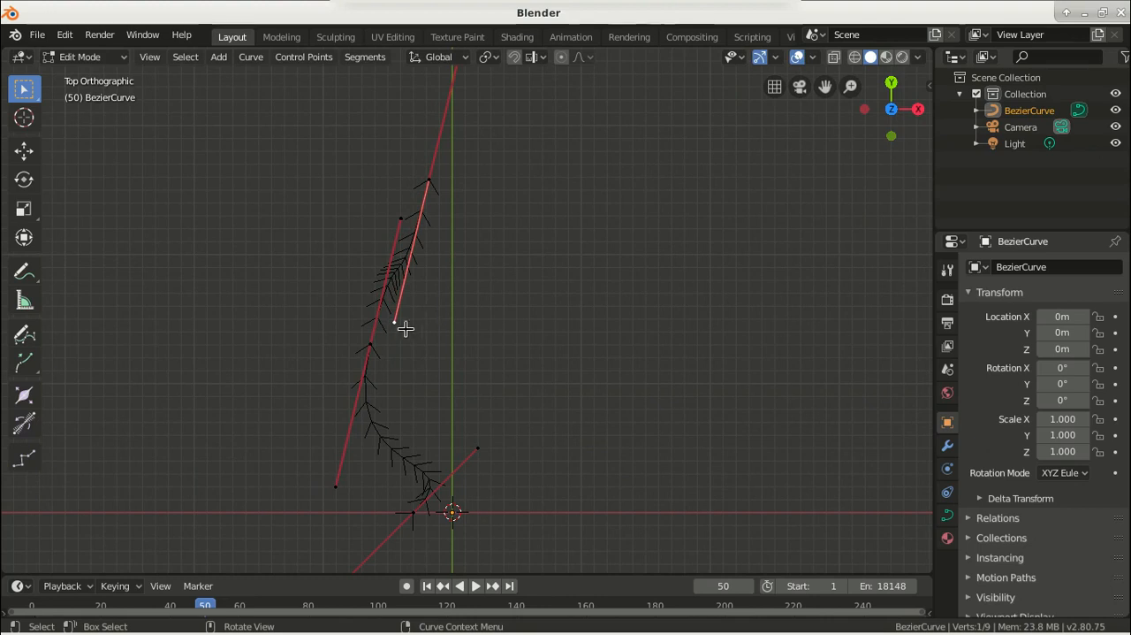
key("g")
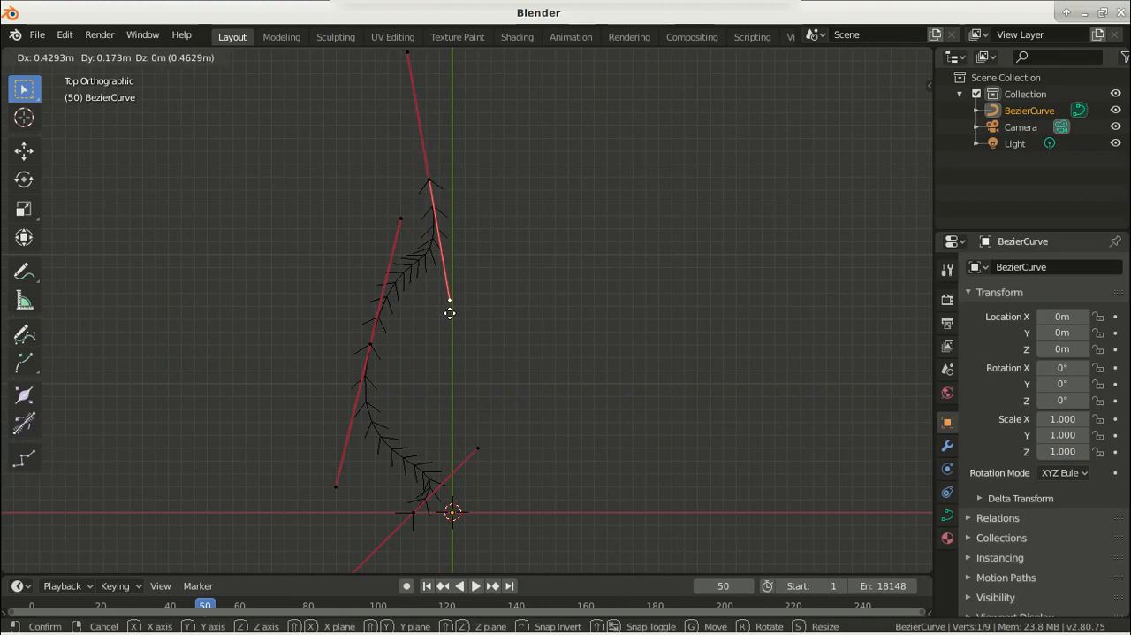
left_click(450, 313)
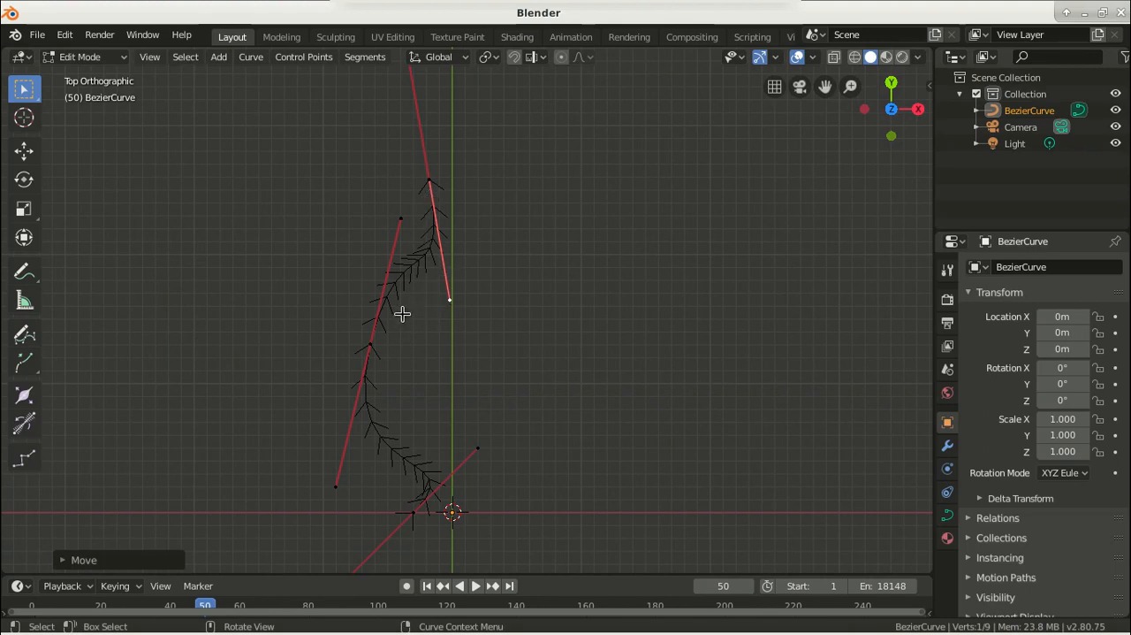
Move the middle control point's upper handle about -0.05 m, -0.54 m and its lower handle about -0.12 m, -0.24 m in X and Y
left_click(401, 221)
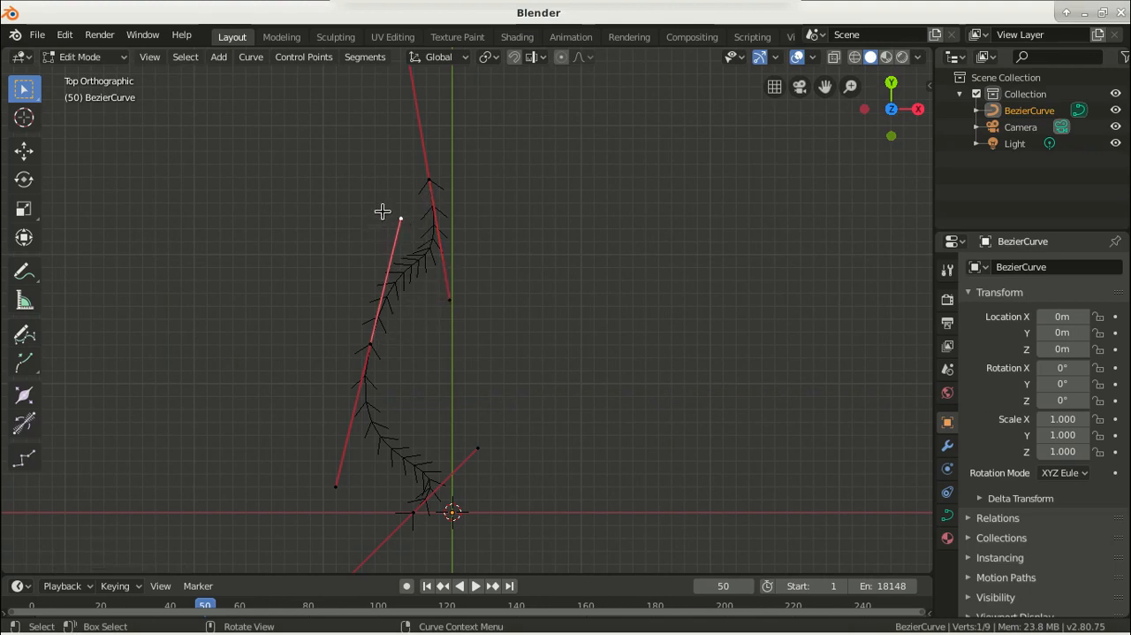
key("g")
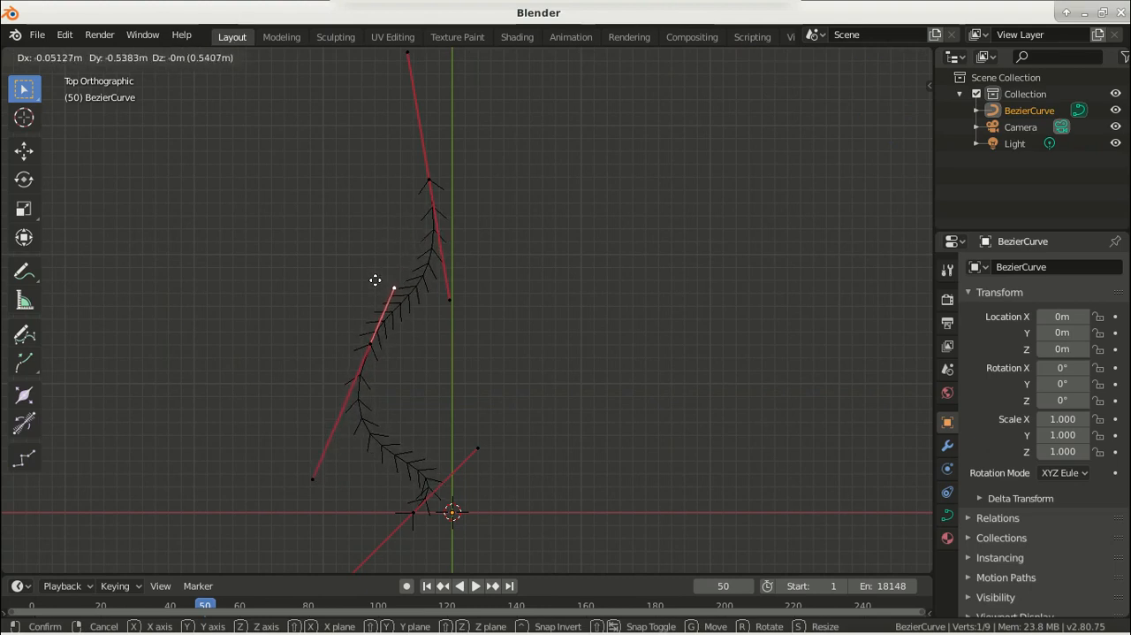
left_click(375, 280)
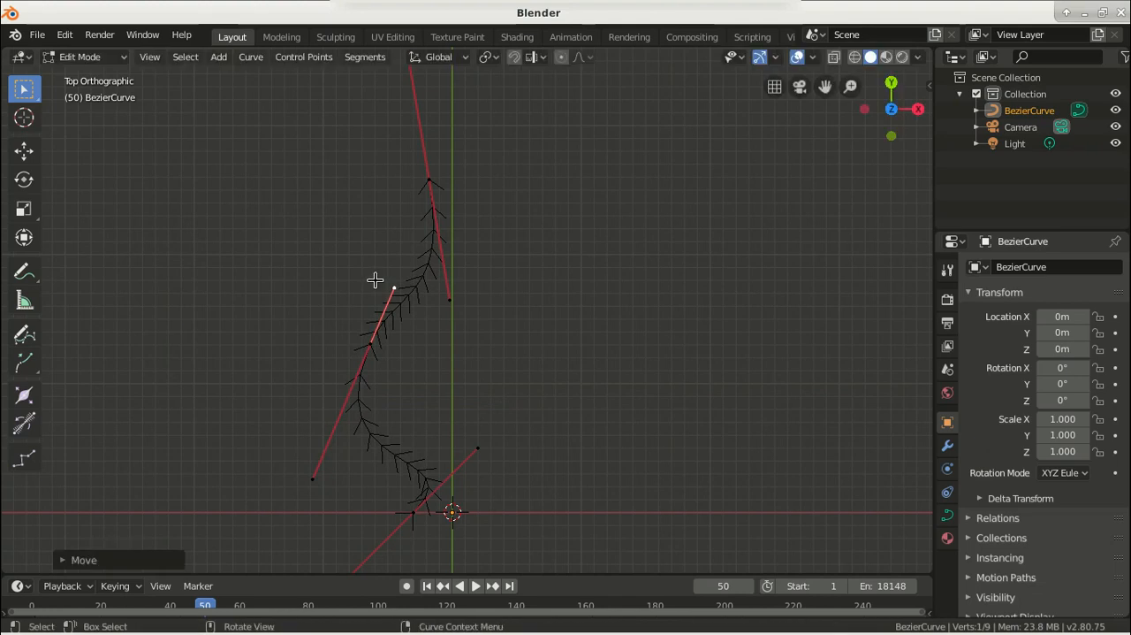
left_click(311, 480)
key("g")
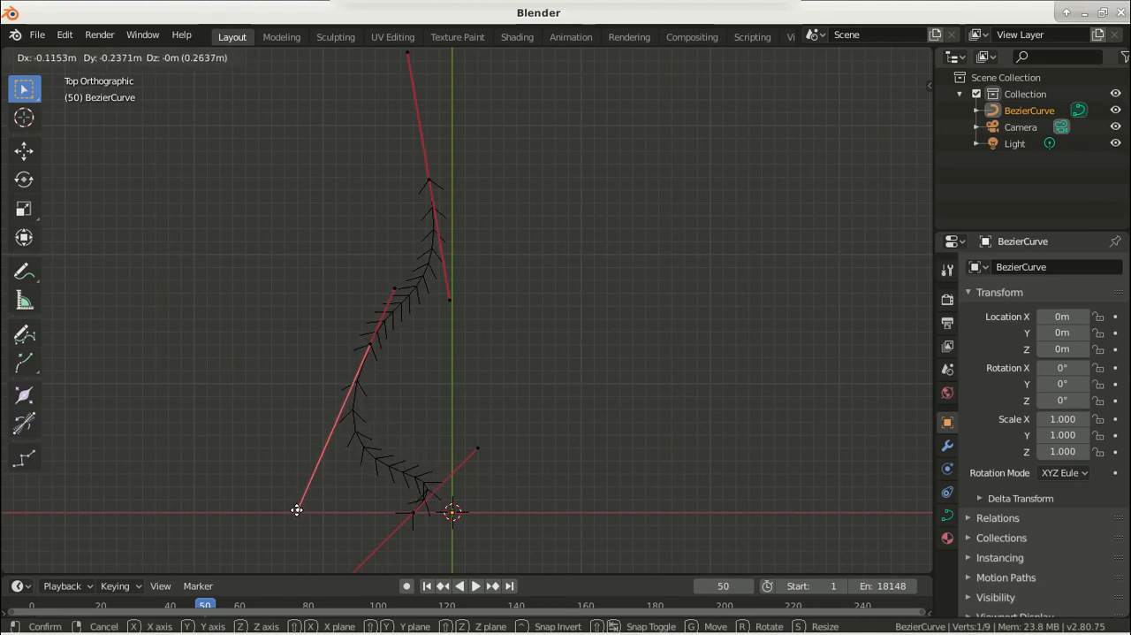
left_click(297, 510)
Move the top control point about -0.22 m along X, and swing its lower handle outward to just short of the Y axis
left_click(371, 345)
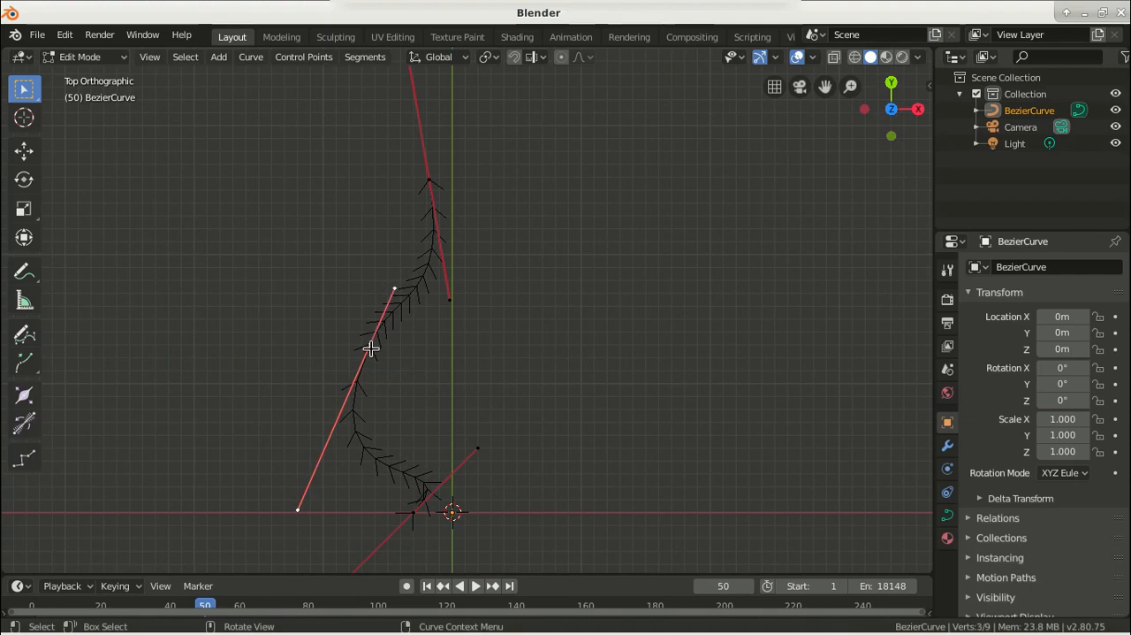
left_click(429, 180)
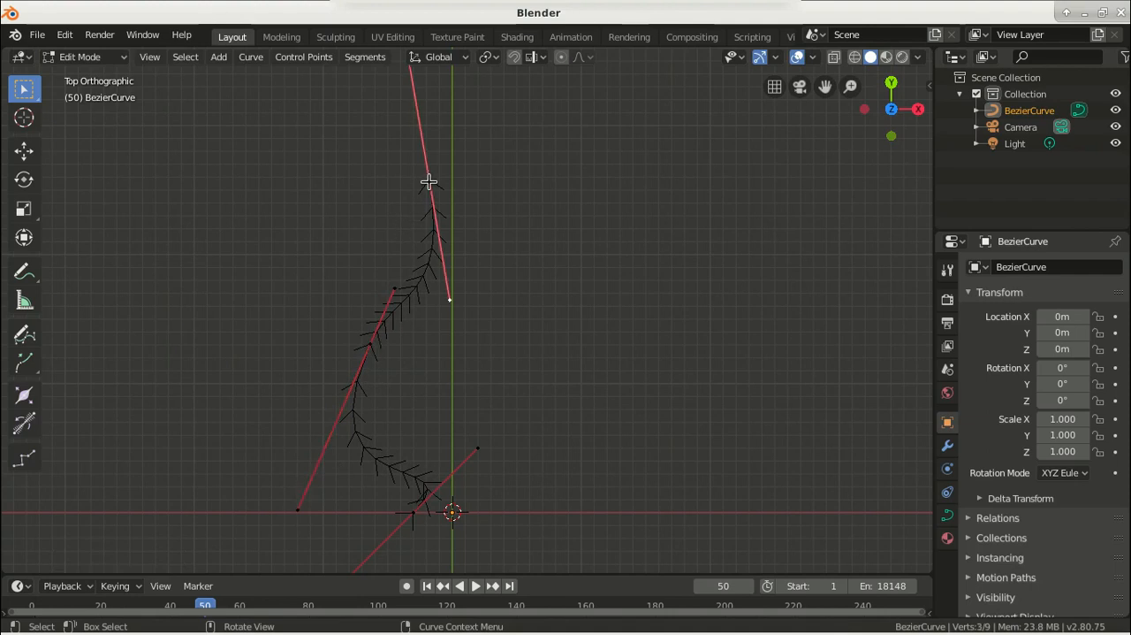
key("g")
key("x")
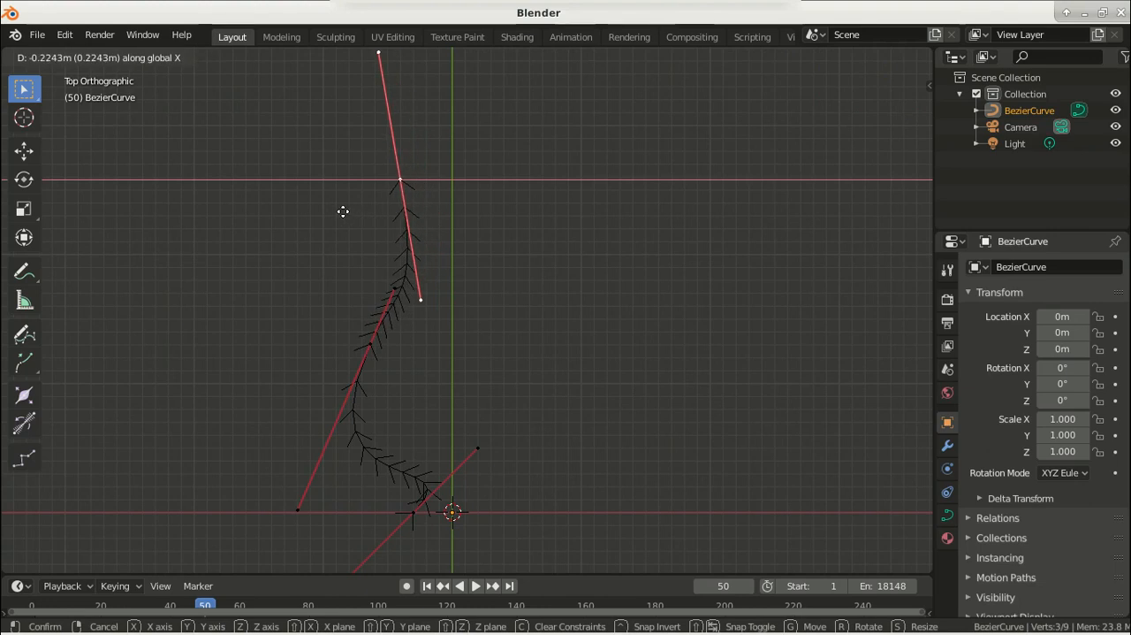
left_click(343, 211)
left_click(420, 298)
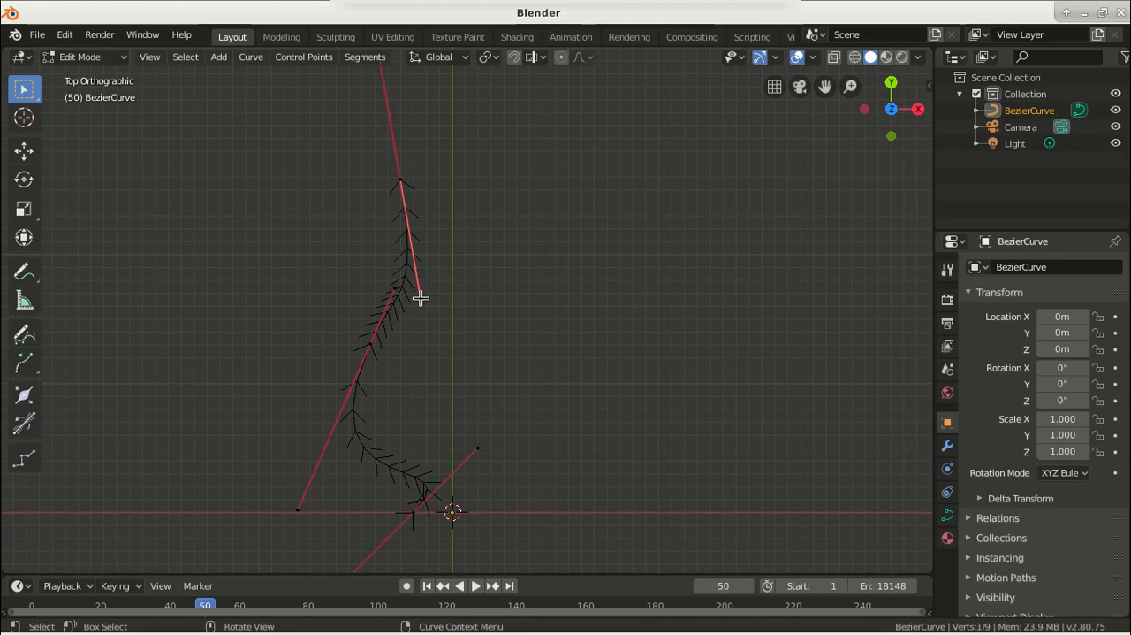
key("g")
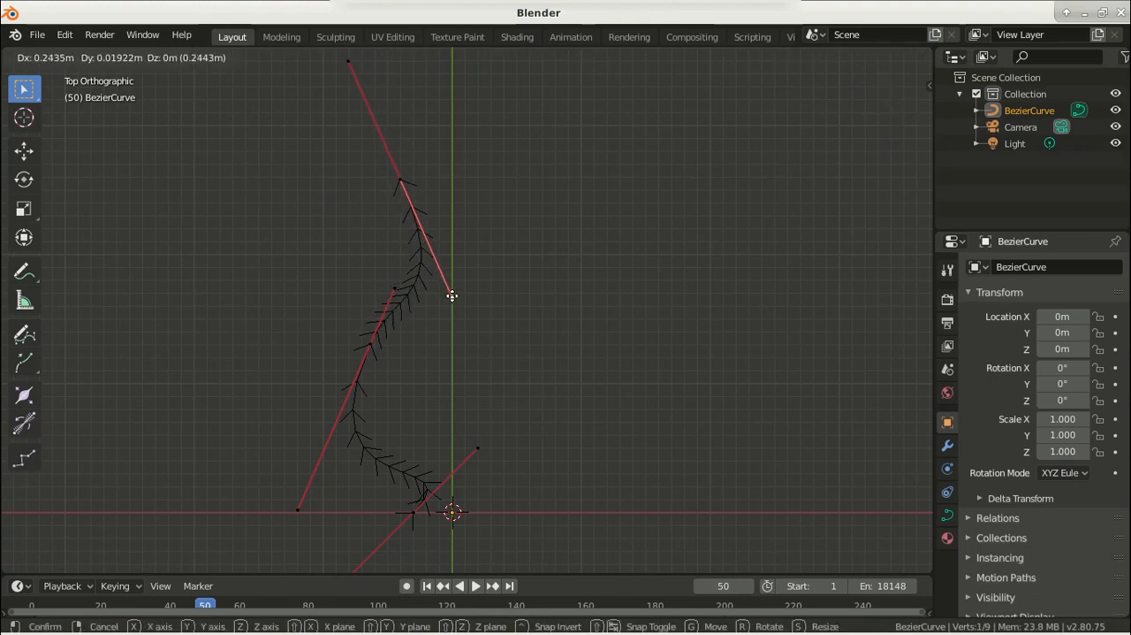
left_click(444, 297)
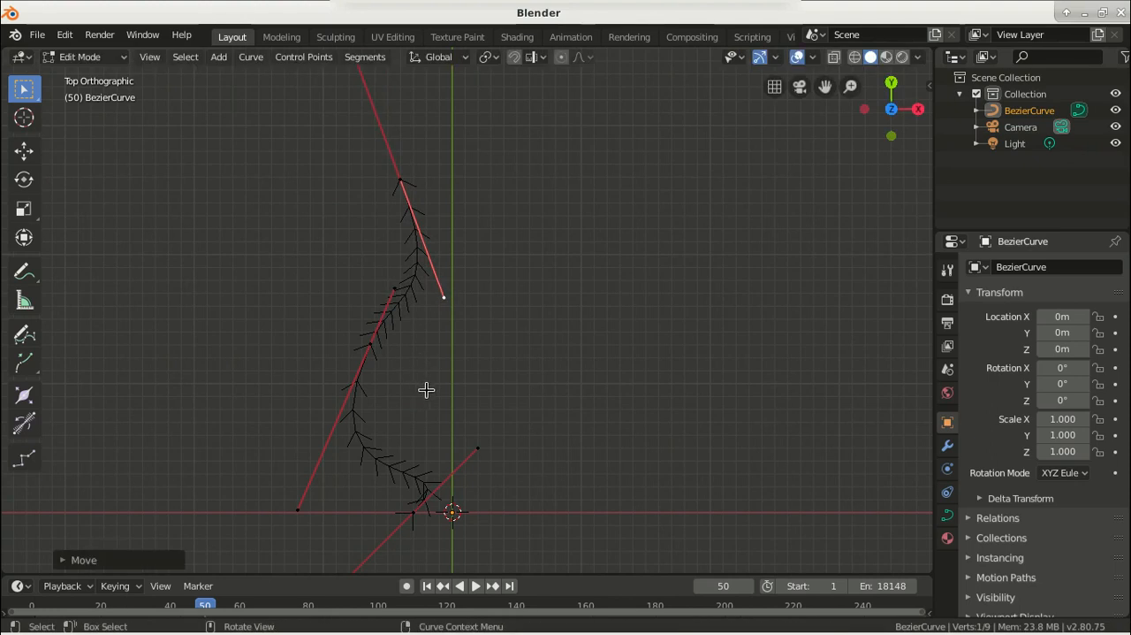
Move the bottom control point's upper handle about -0.08 m in X and 0.14 m in Y
left_click(478, 450)
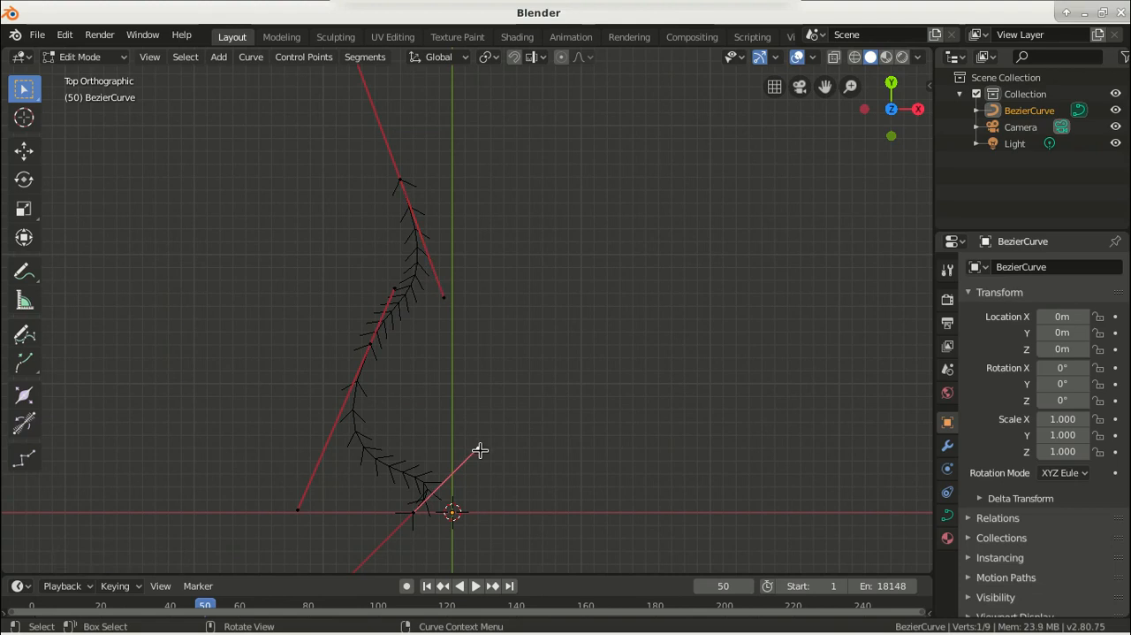
left_click_drag(478, 452, 469, 434)
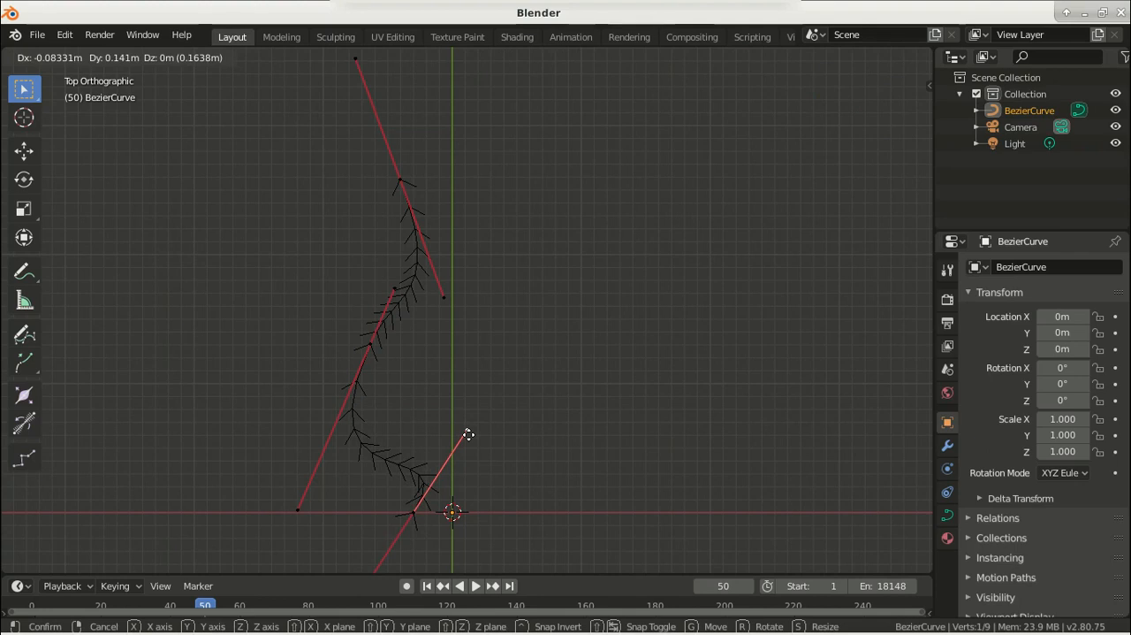
left_click_drag(469, 434, 467, 433)
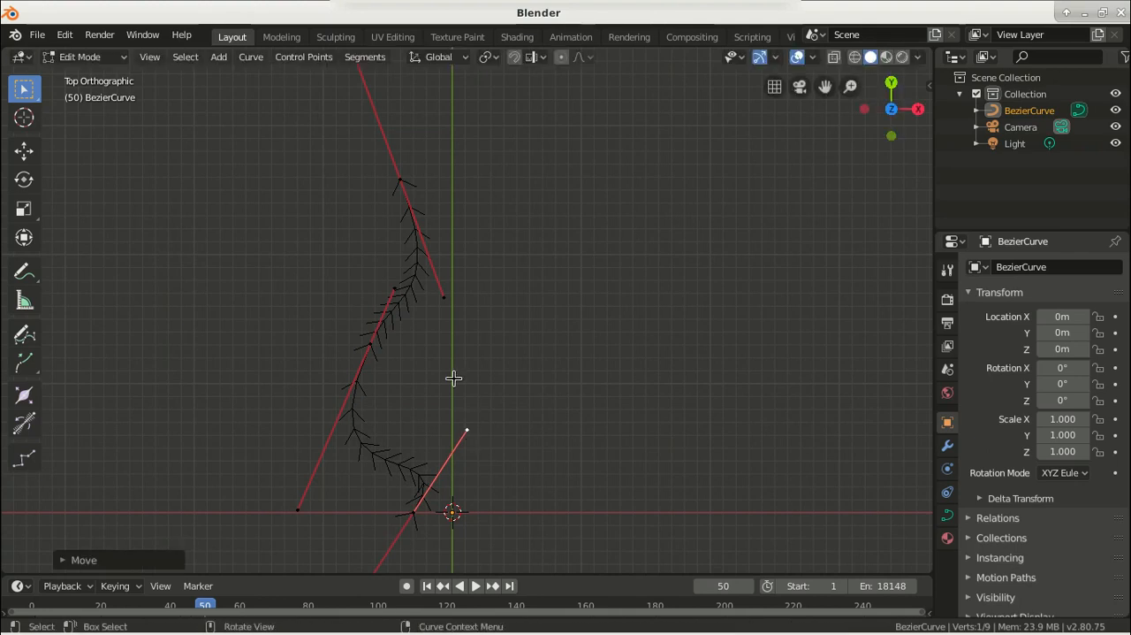
left_click(394, 287)
key("g")
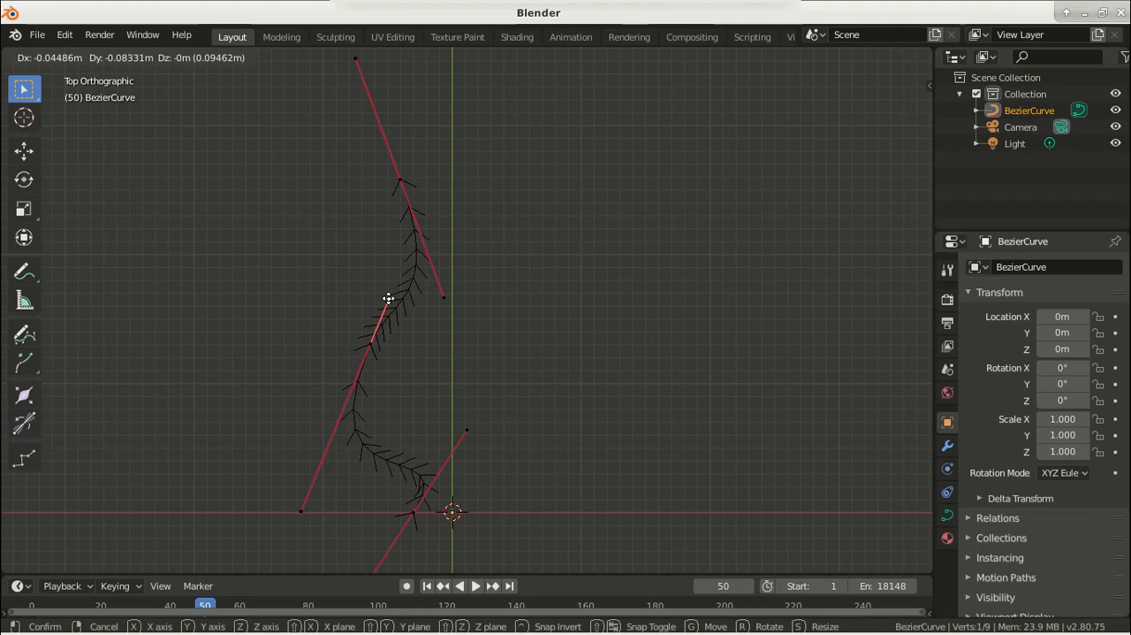
left_click(389, 299)
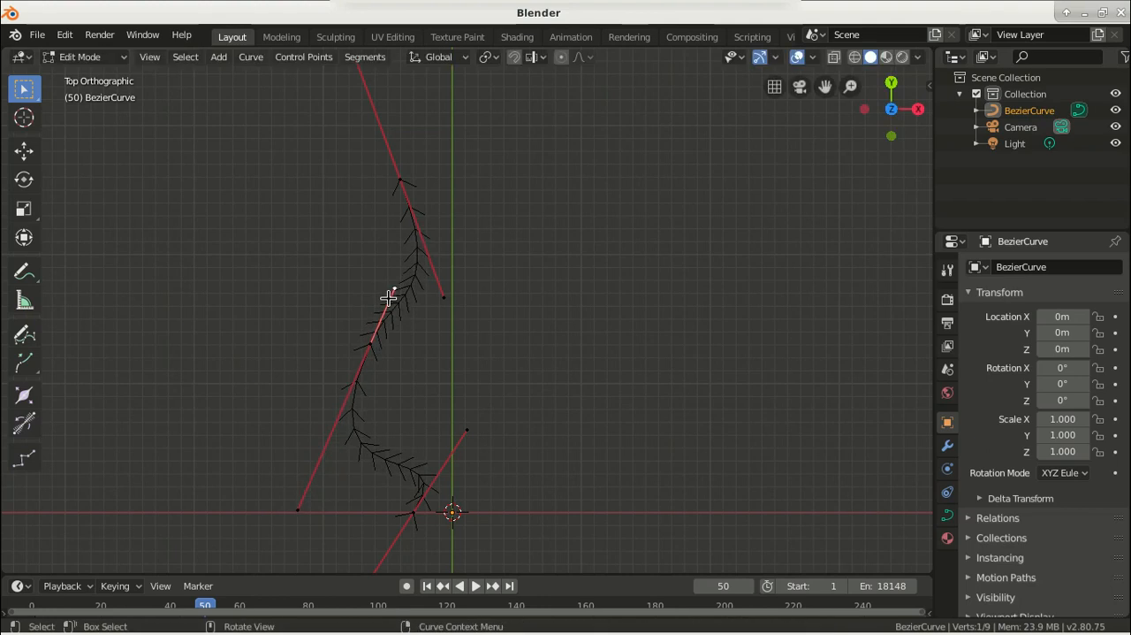
Move the middle control point about 0.03 m in X and -0.07 m in Y, and pull its lower handle upward and inward
left_click(371, 345)
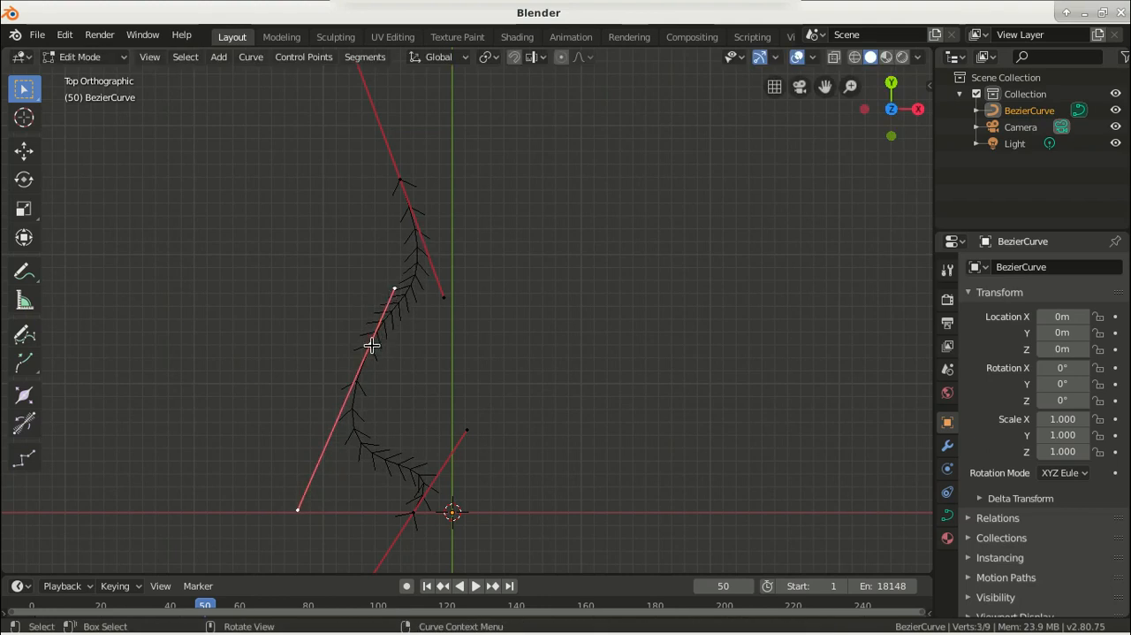
key("g")
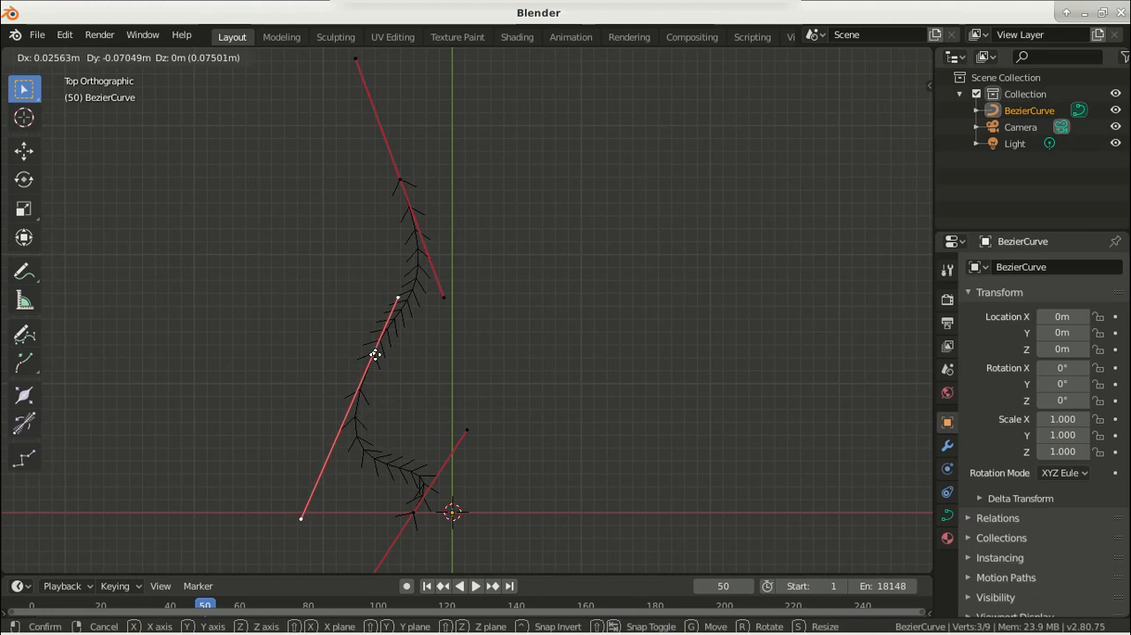
left_click(375, 355)
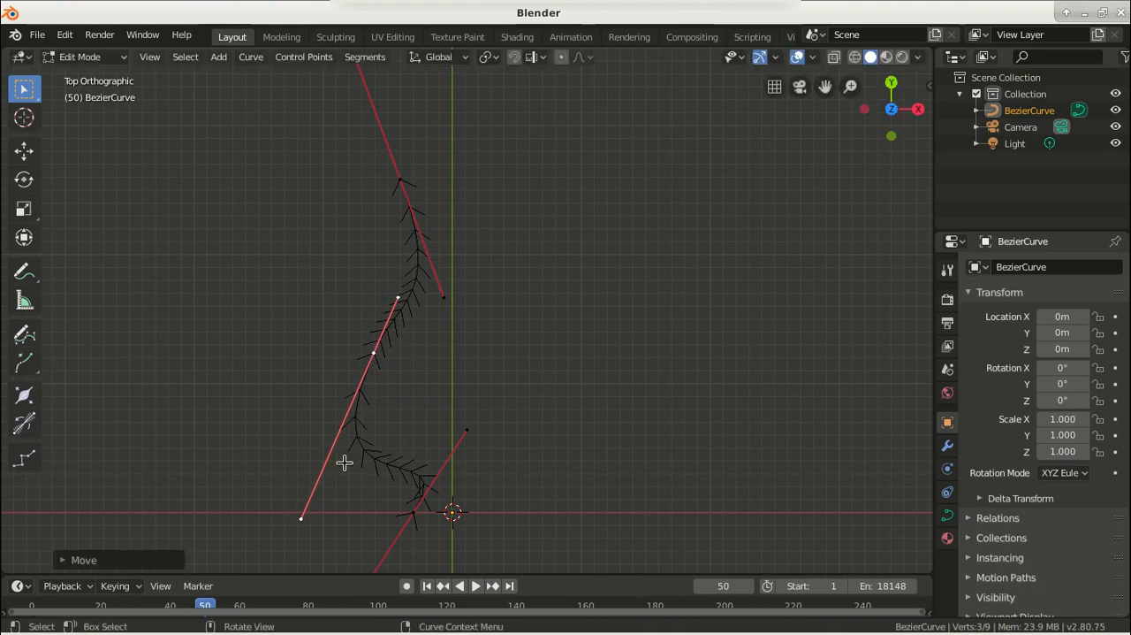
left_click(301, 517)
key("g")
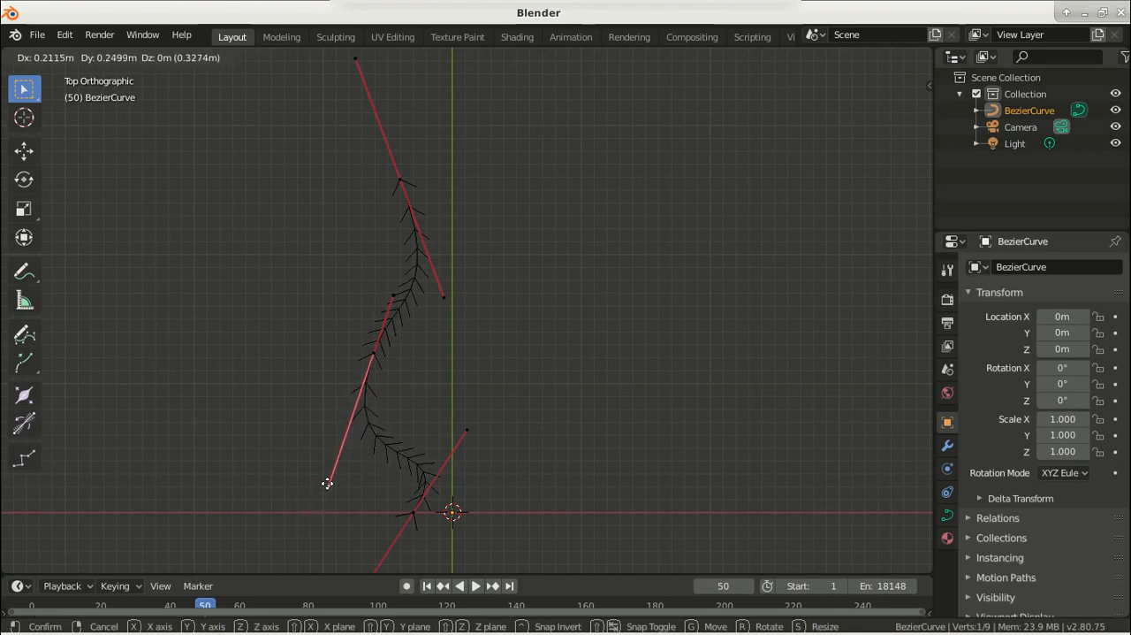
left_click(331, 487)
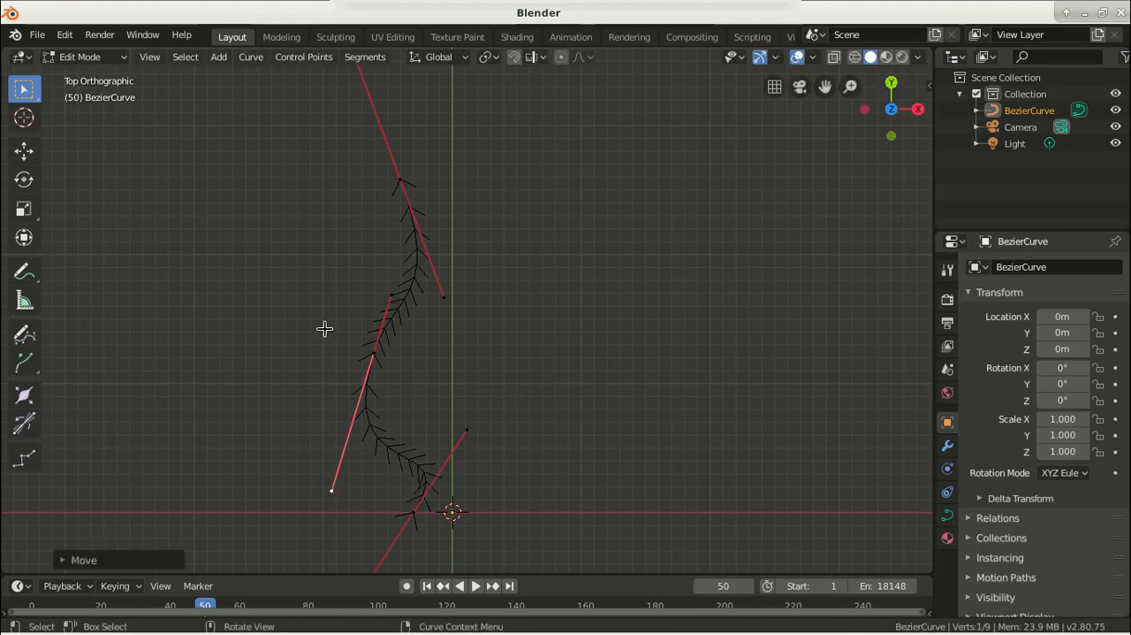
Move the middle control point's lower handle about 0.10 m, 0.10 m and its upper handle about 0.12 m, 0.24 m in X and Y
key("Tab")
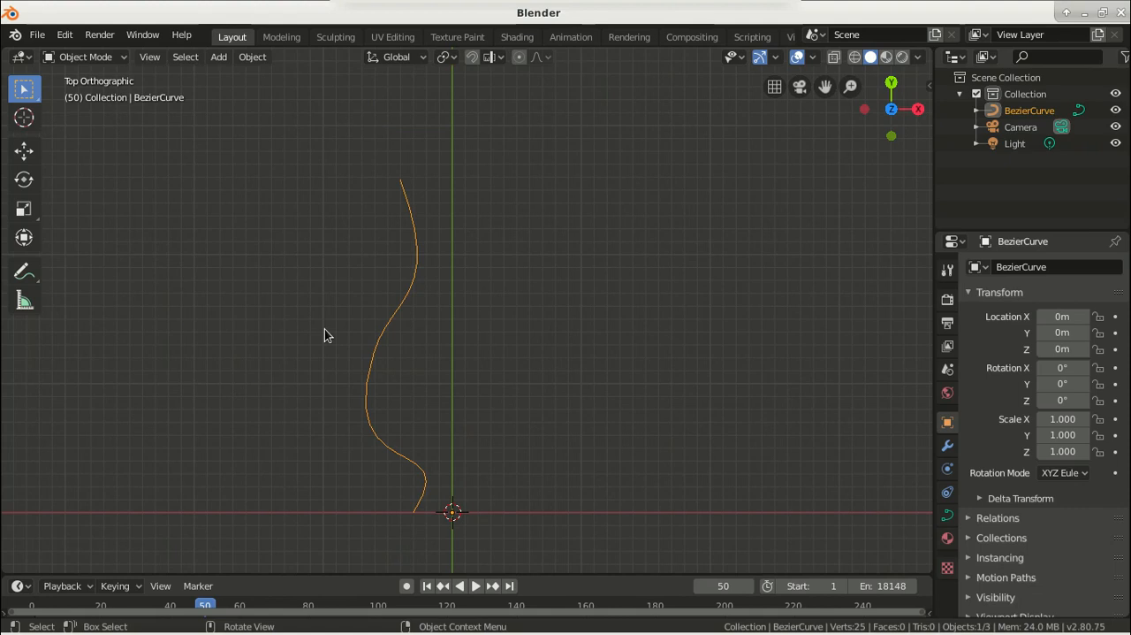
key("Tab")
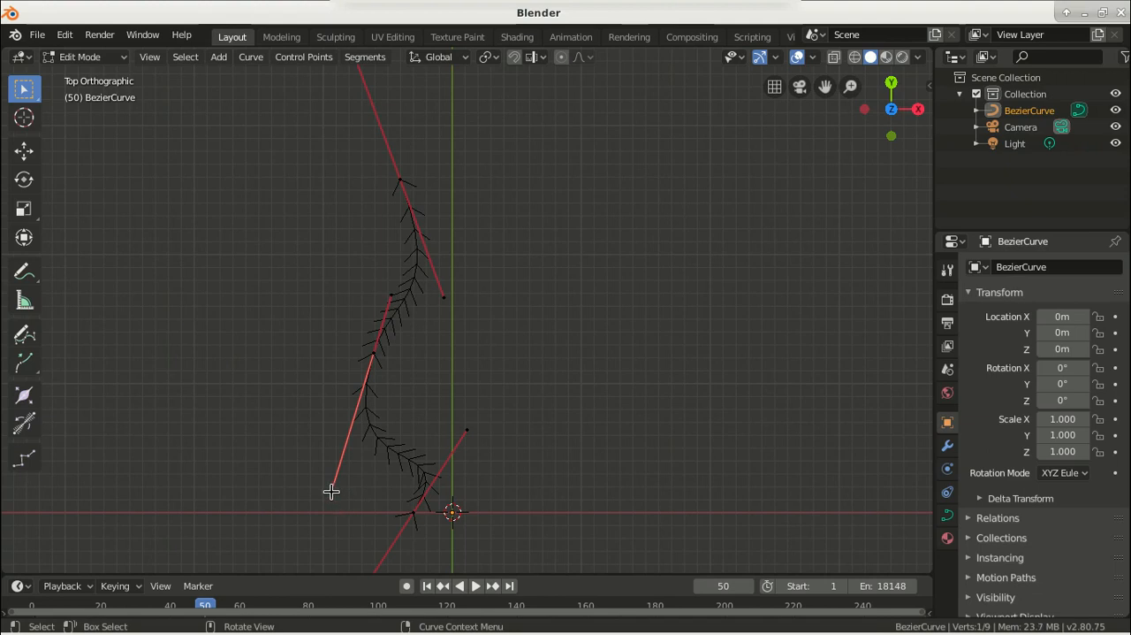
key("g")
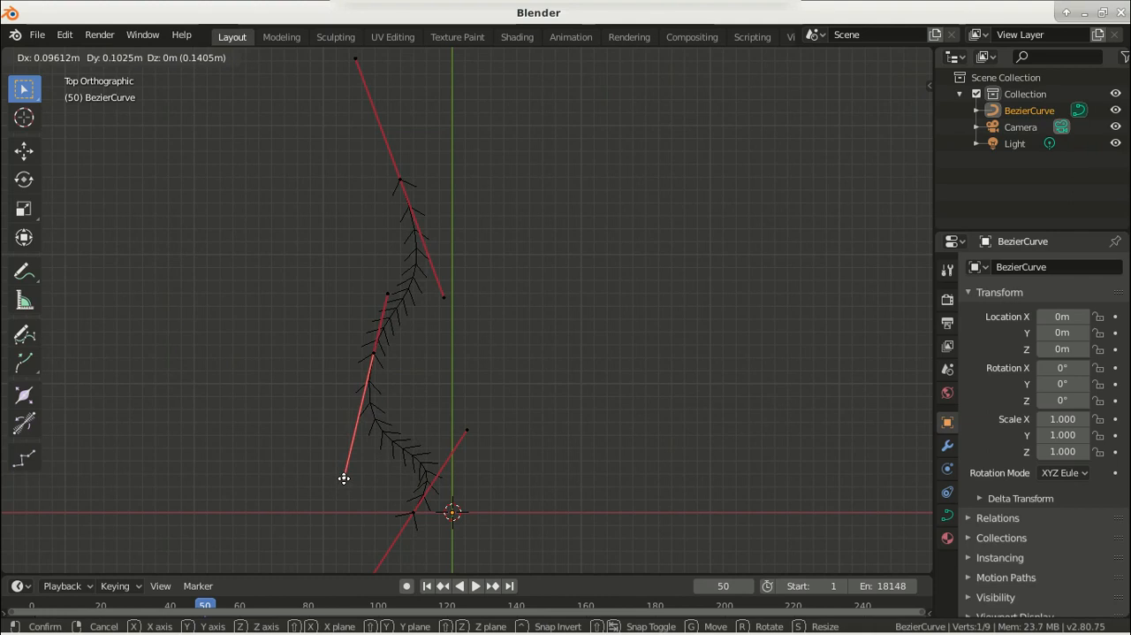
left_click(344, 478)
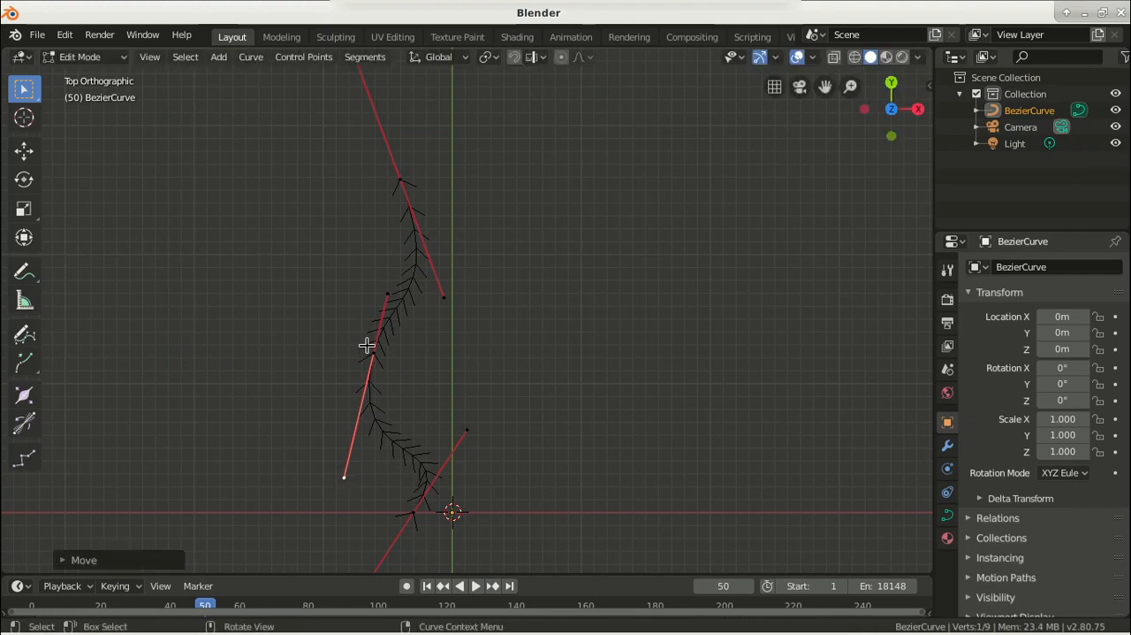
left_click(386, 294)
key("g")
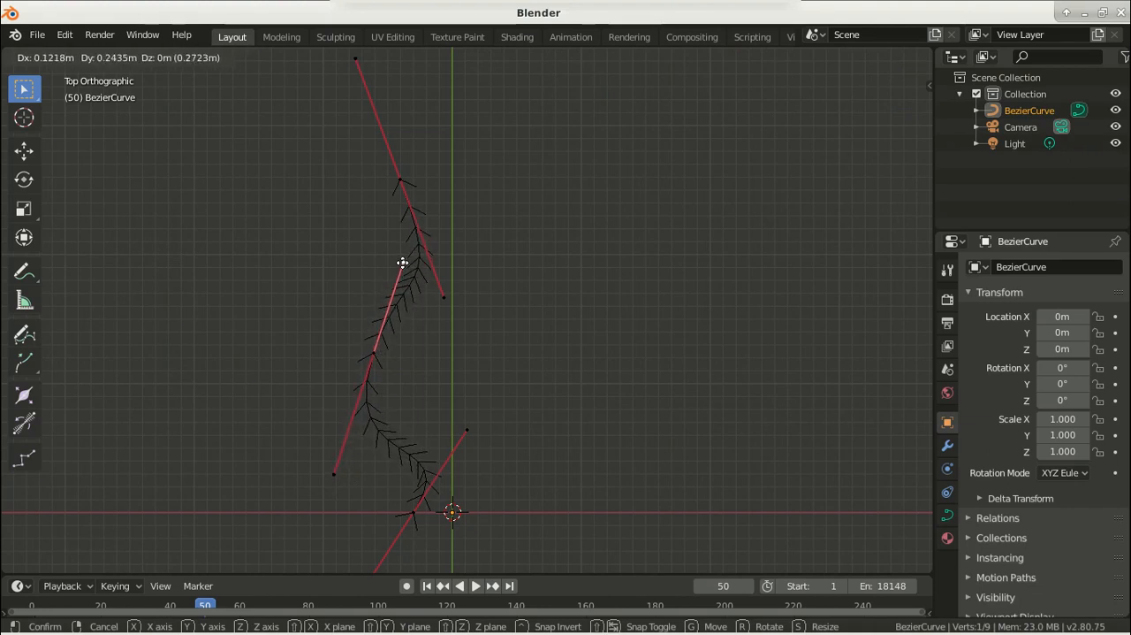
left_click(402, 262)
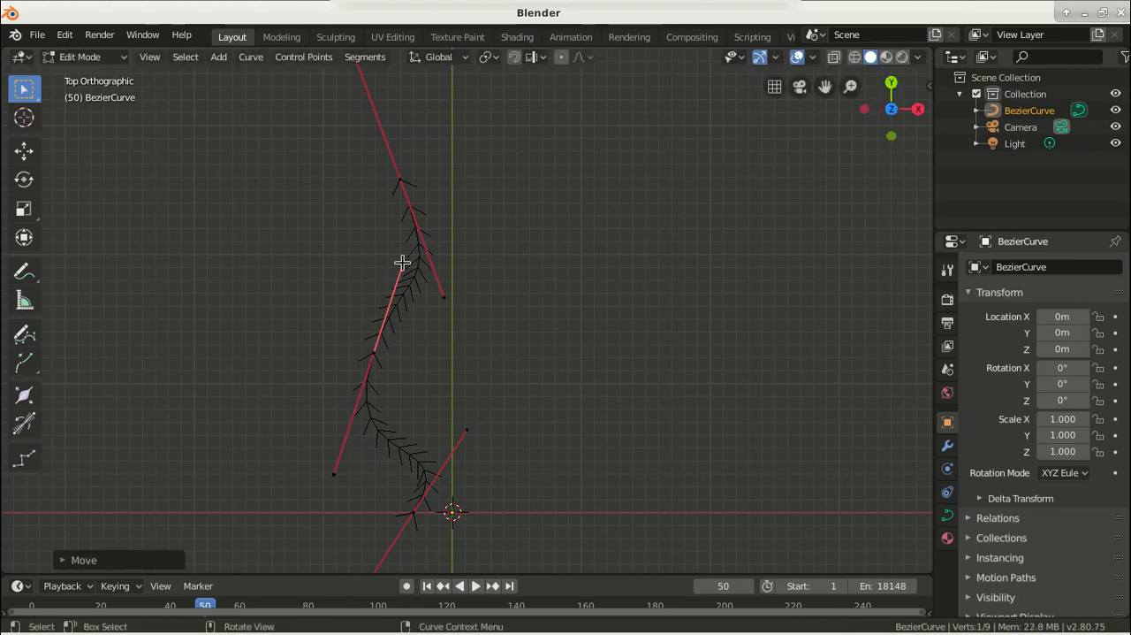
Move the middle control point's lower handle about 0.03 m in X and -0.19 m in Y
left_click(336, 475)
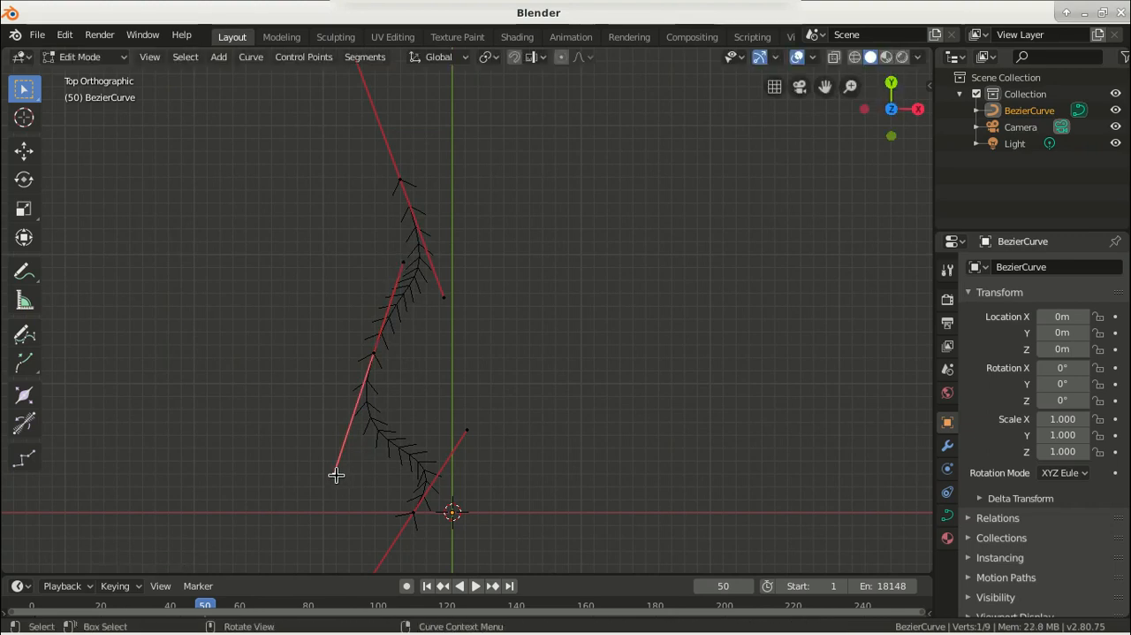
key("g")
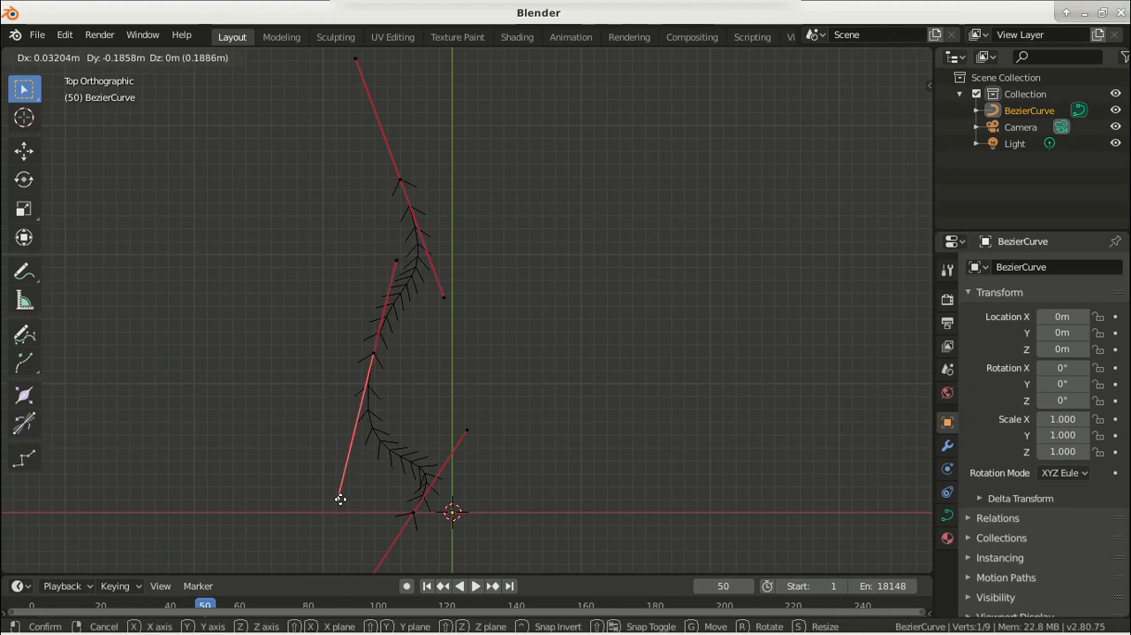
left_click(340, 499)
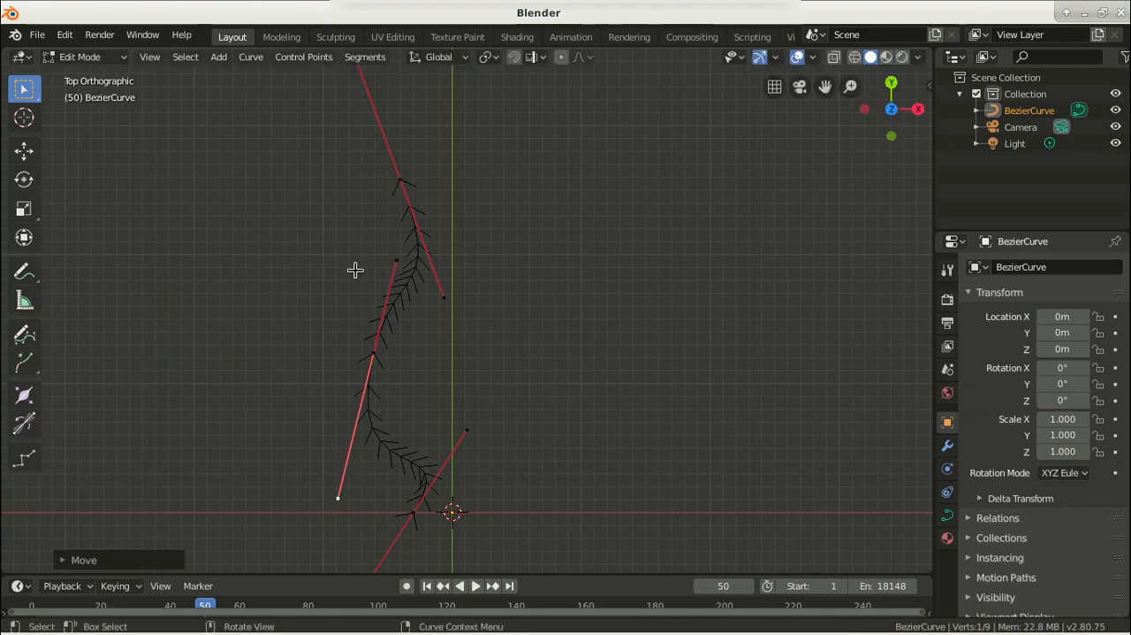
Return to Object Mode and convert the Bezier curve to a mesh
key("Tab")
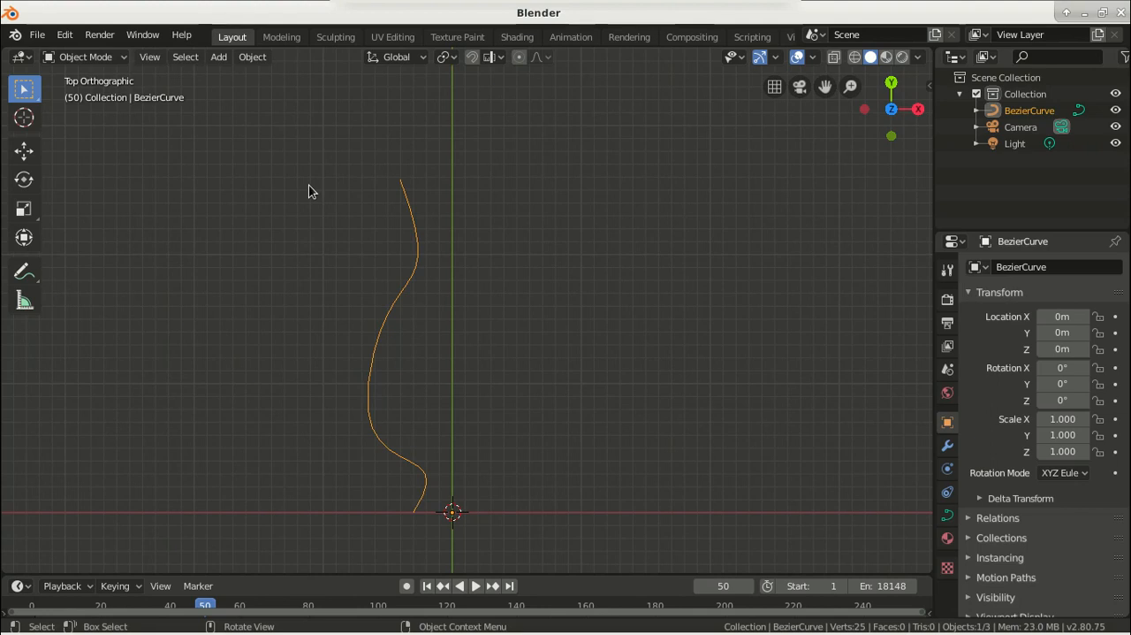
left_click(250, 58)
mouse_move(284, 501)
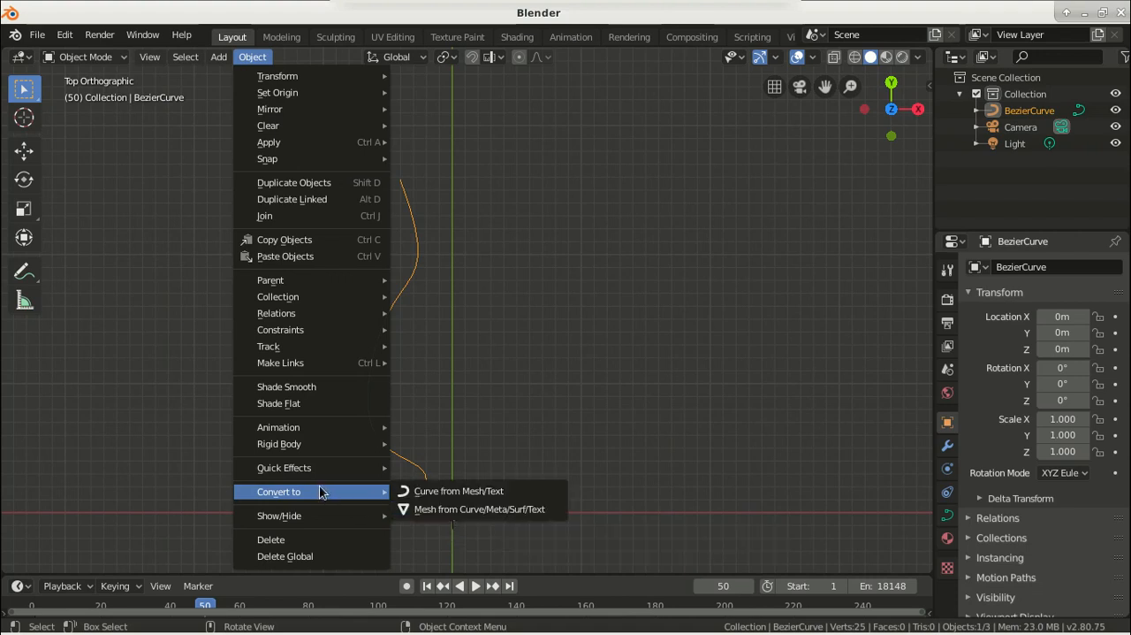
left_click(457, 510)
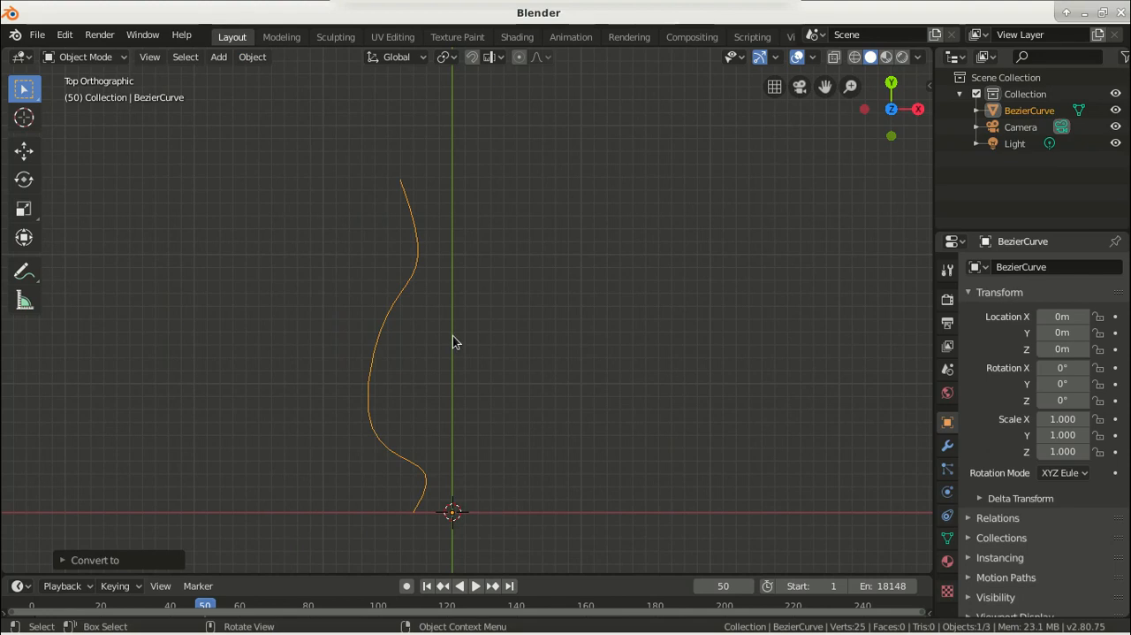
Enter Edit Mode on the converted profile and activate the Spin tool with its axis set to Y
key("Tab")
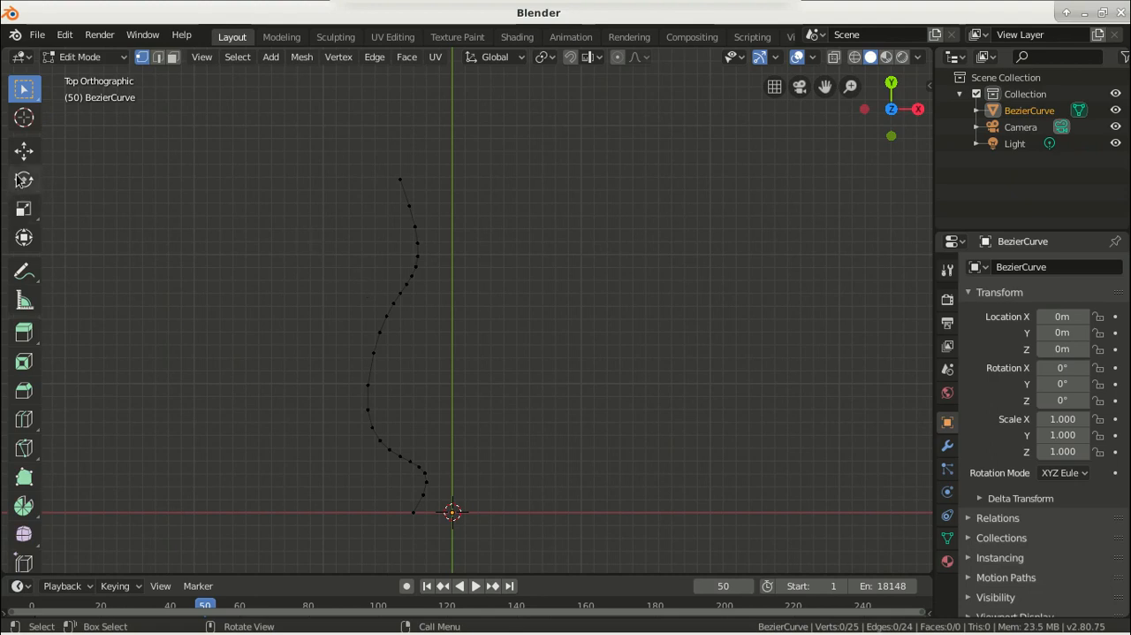
left_click(24, 507)
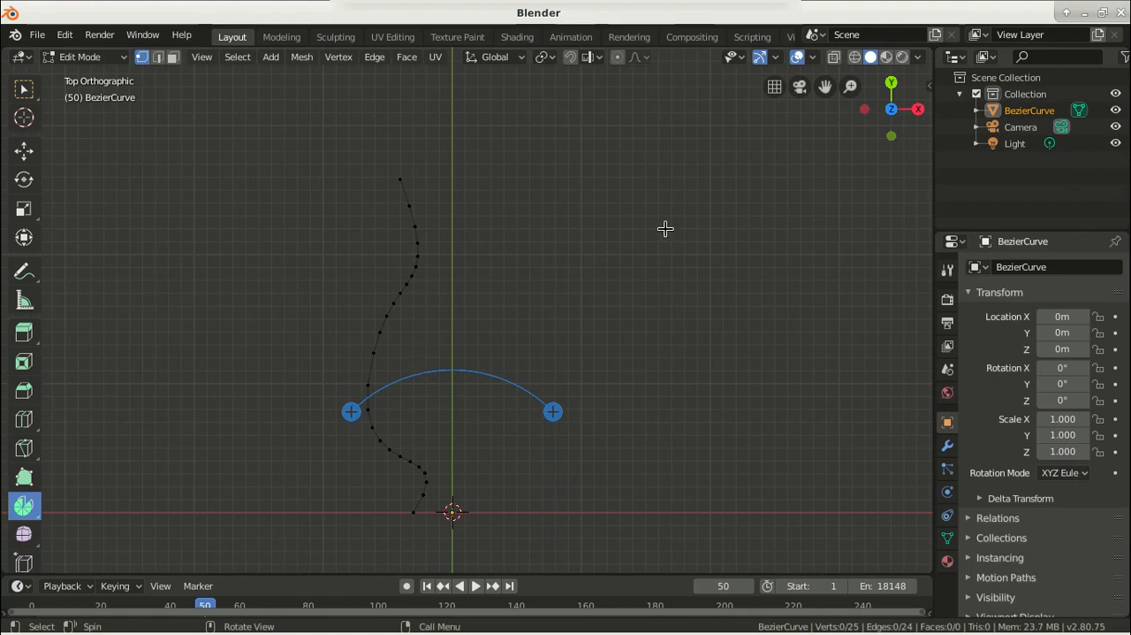
key("n")
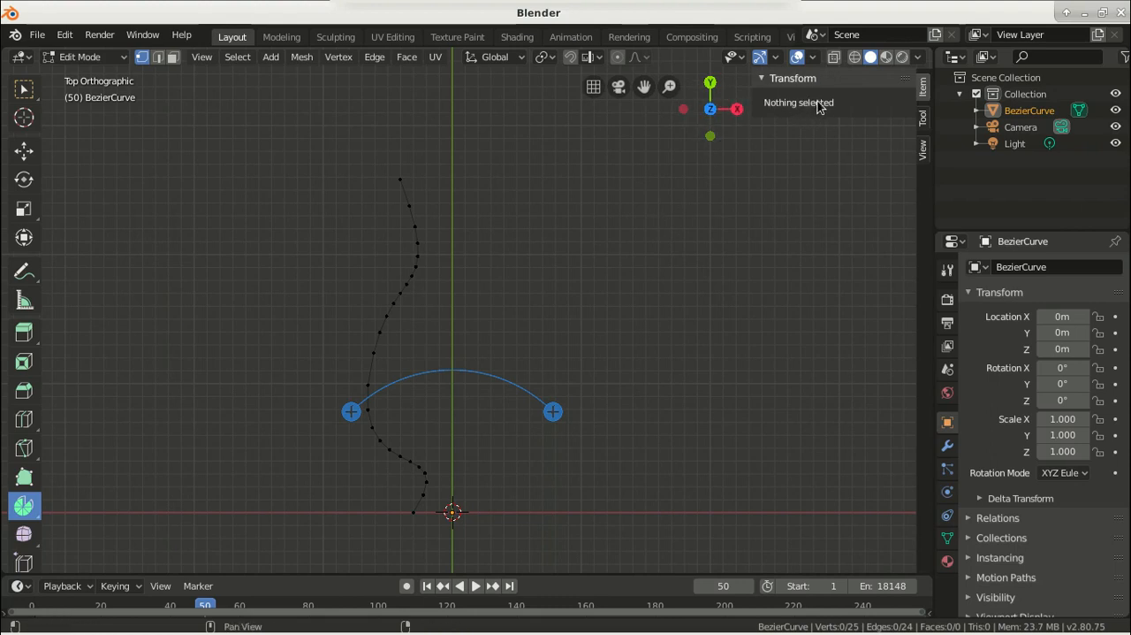
left_click(922, 122)
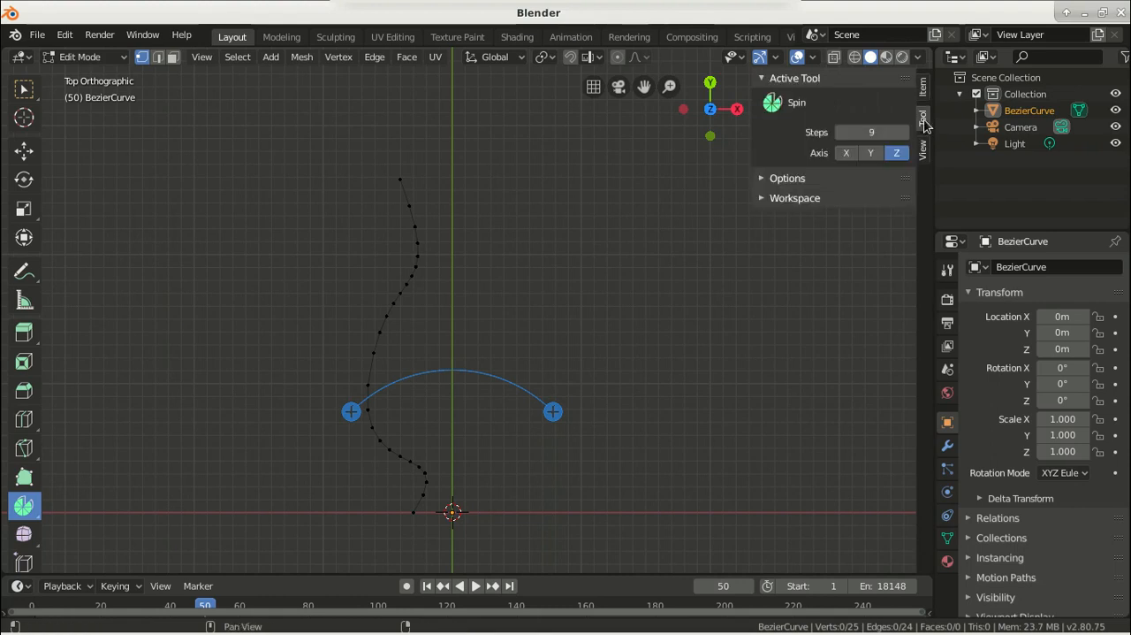
left_click(867, 154)
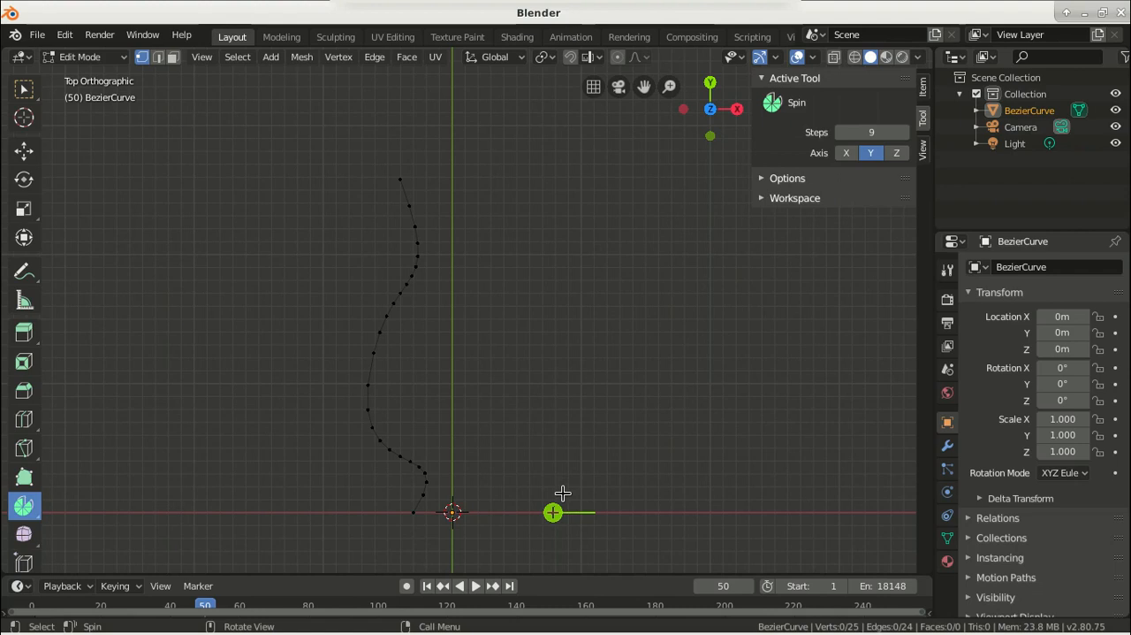
Select all vertices of the profile and spin them through roughly a full turn around the Y axis
middle_click_drag(525, 277, 525, 311)
scroll(525, 311, "down", 4)
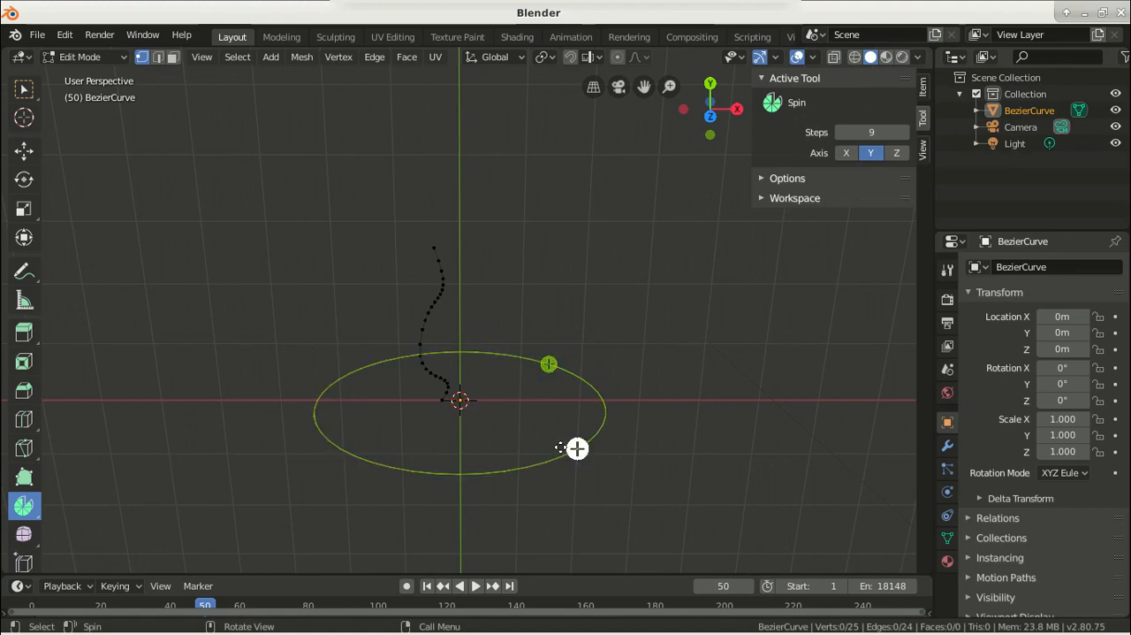
left_click_drag(577, 448, 553, 452)
key("ctrl+z")
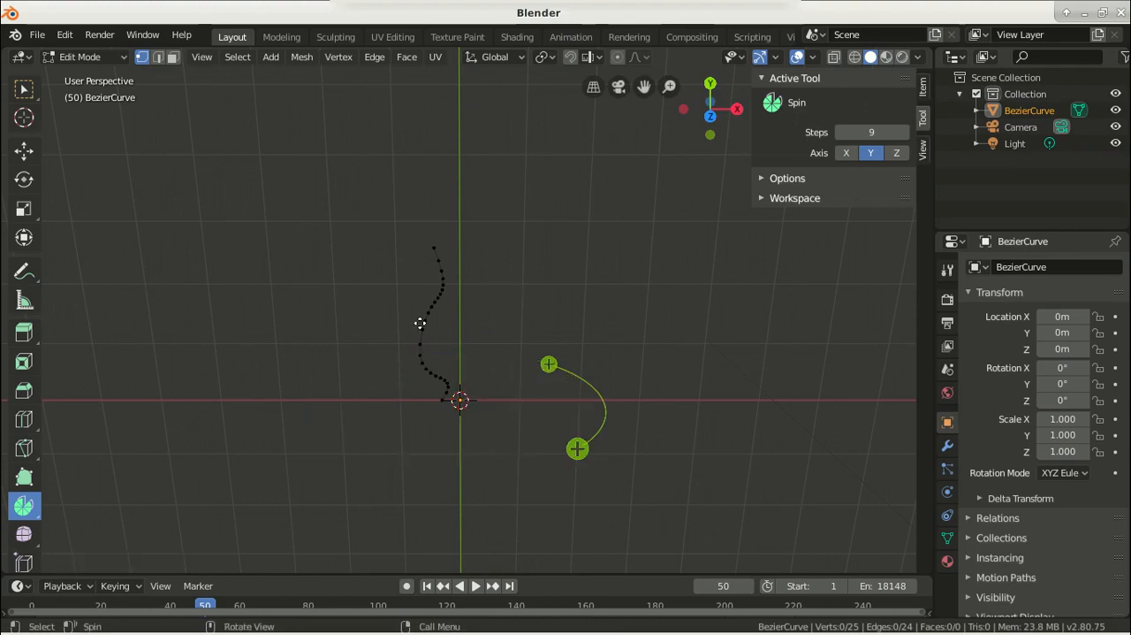
key("a")
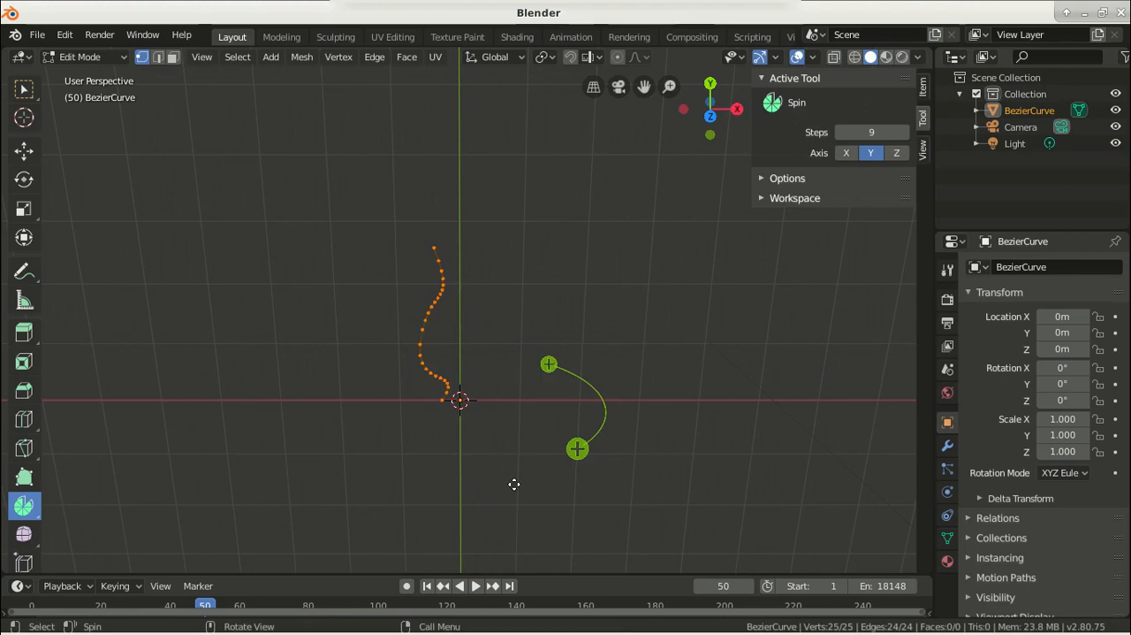
mouse_move(576, 449)
left_mouse_down()
mouse_move(401, 469)
mouse_move(350, 446)
mouse_move(323, 394)
mouse_move(343, 347)
mouse_move(451, 317)
mouse_move(540, 344)
mouse_move(574, 412)
mouse_move(555, 443)
left_mouse_up()
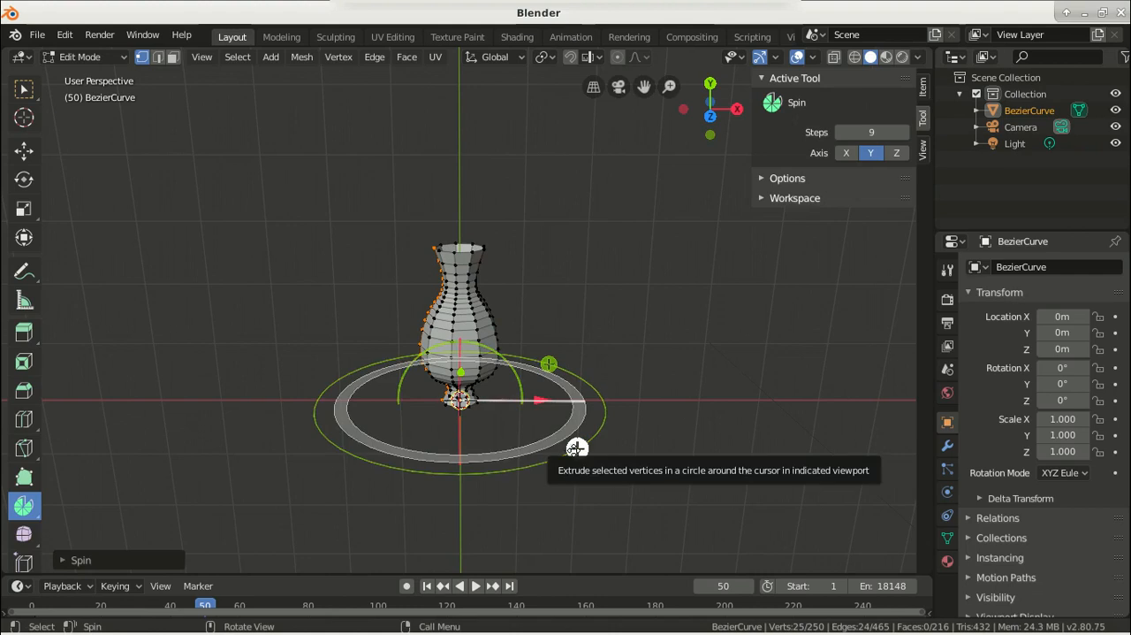
Set the spin's angle to 360° and its steps to 18, and switch back to the Select Box tool
left_click(63, 561)
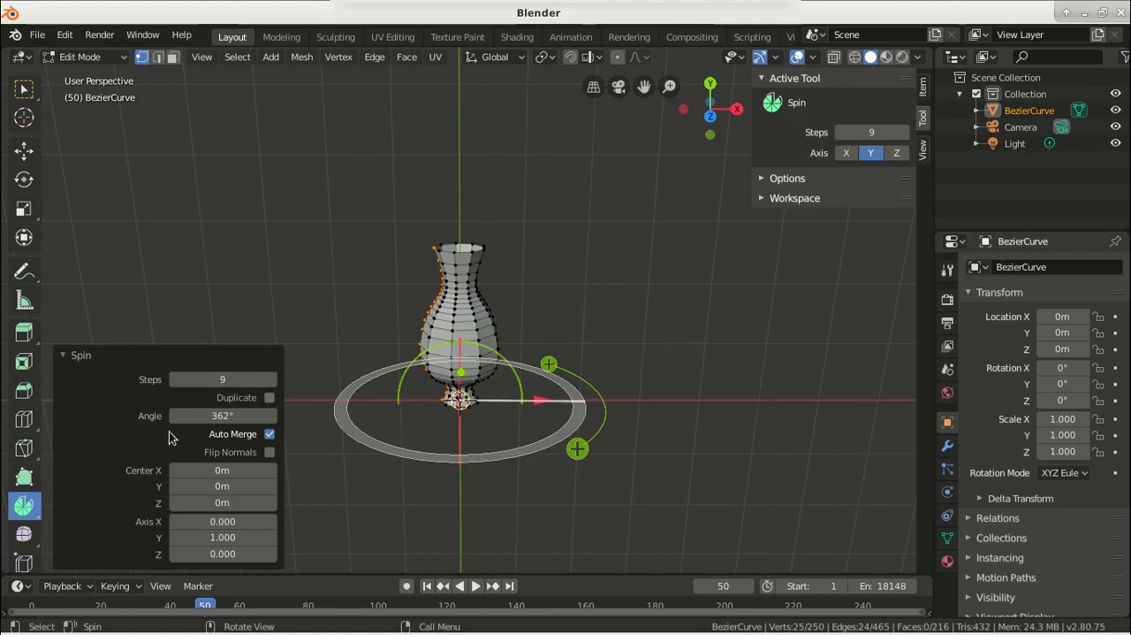
double_click(214, 415)
key("ctrl+a")
type("360")
key("Return")
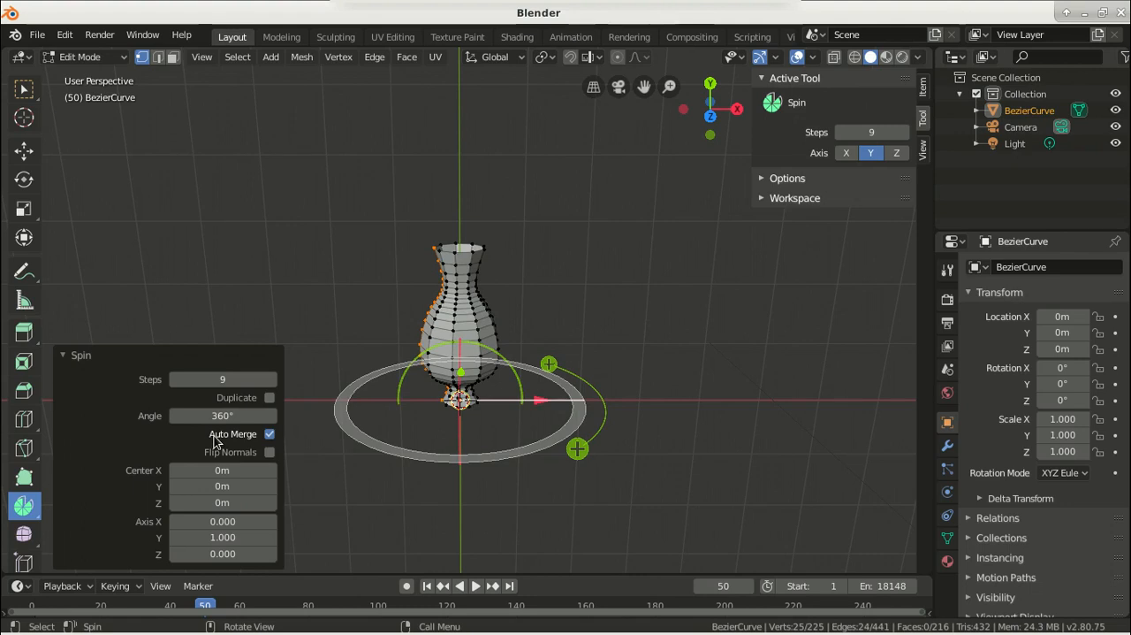
left_click(235, 379)
type("18")
key("Return")
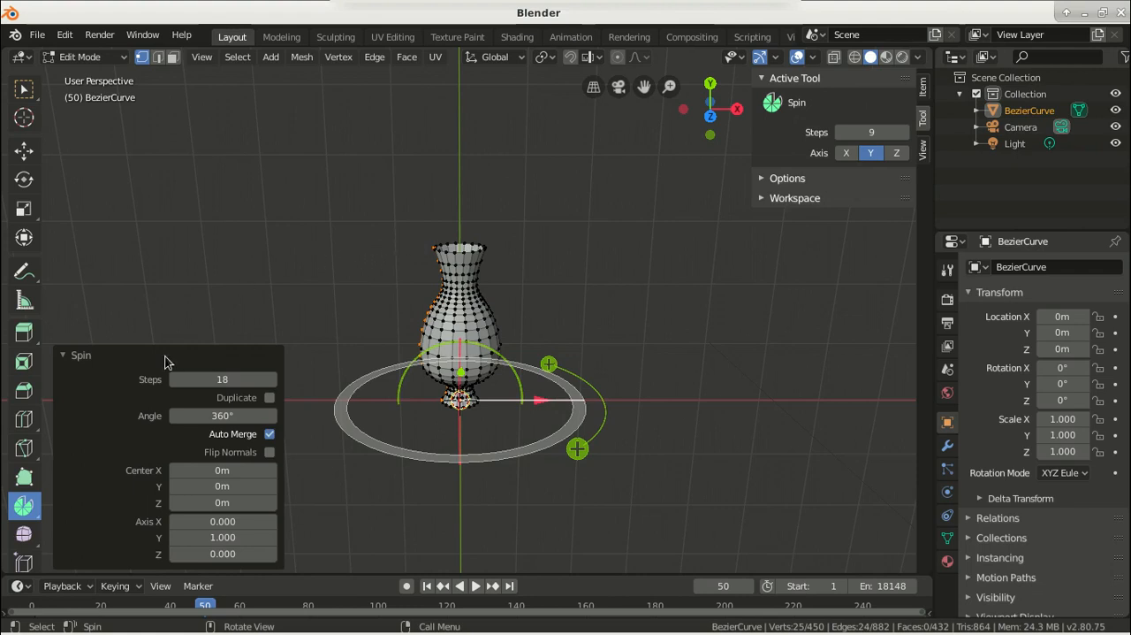
left_click(63, 355)
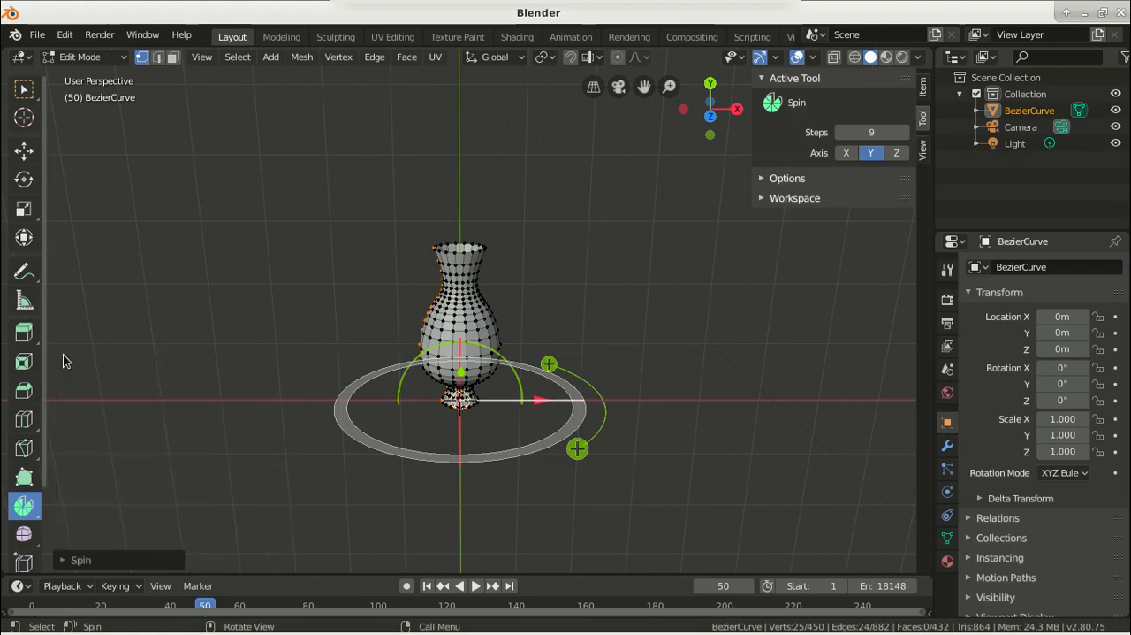
left_click(24, 88)
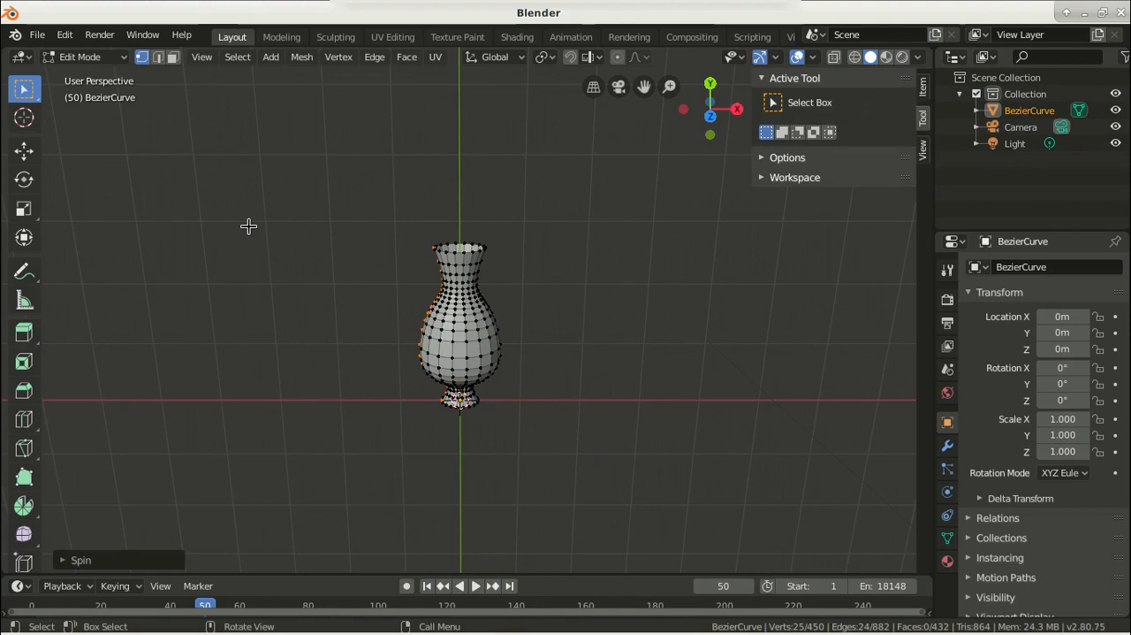
Rotate the vase 90° about the global X axis in Object Mode so it stands upright
key("Tab")
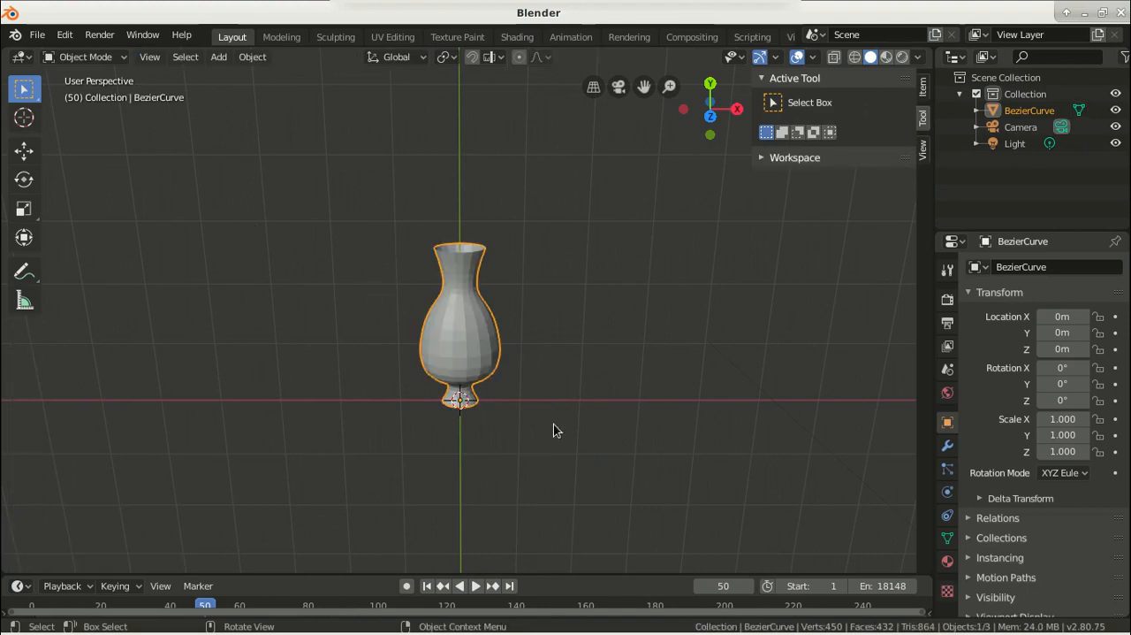
middle_click_drag(342, 478, 287, 296)
middle_click_drag(309, 432, 421, 442)
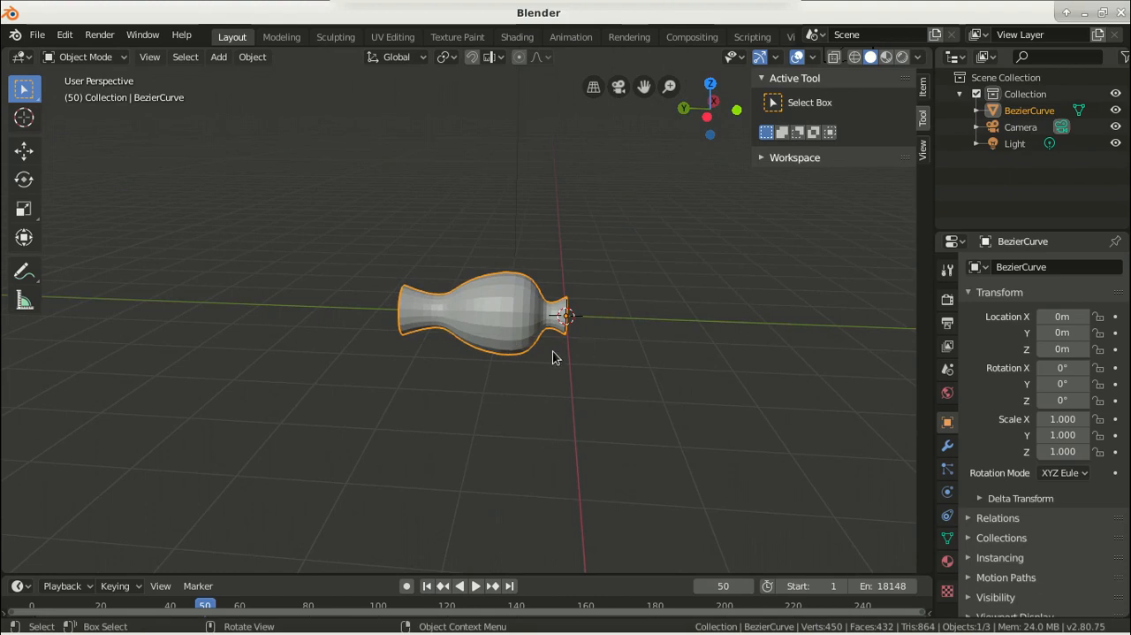
type("rx")
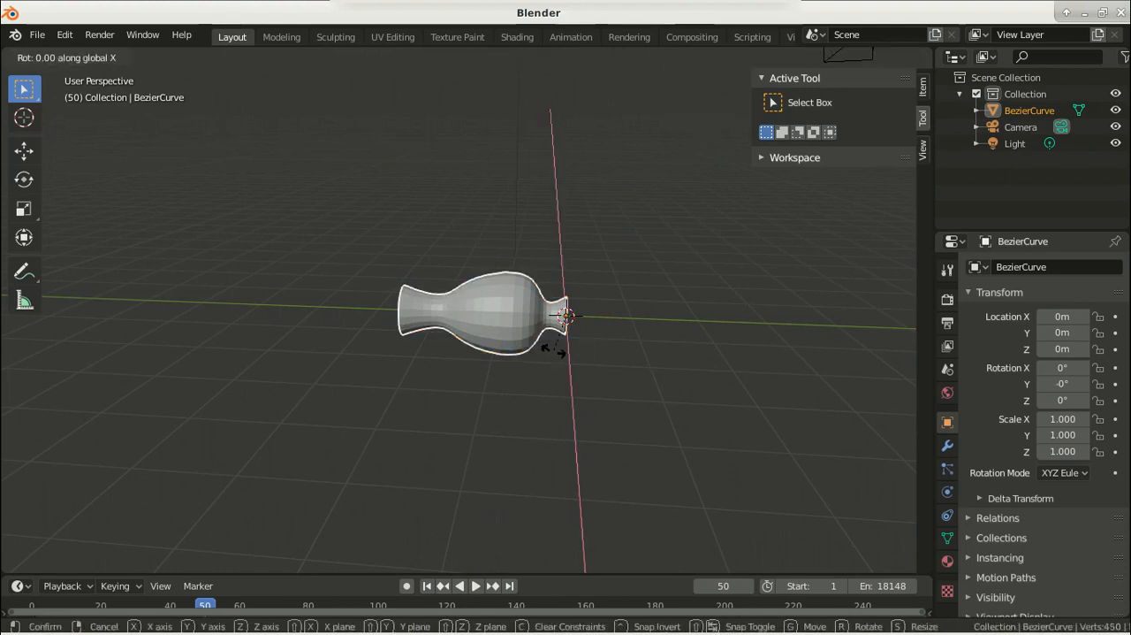
type("90")
key("Return")
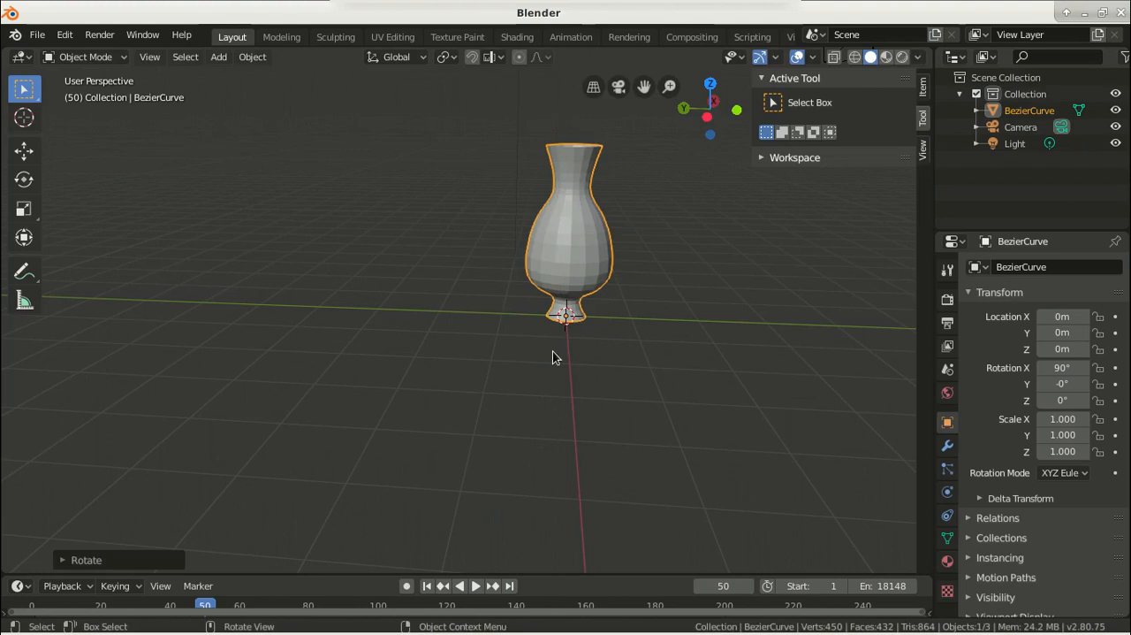
Fill the open base of the vase with a face from its bottom edge loop, and clear the selection
scroll(447, 288, "down", 1)
scroll(452, 292, "up", 2)
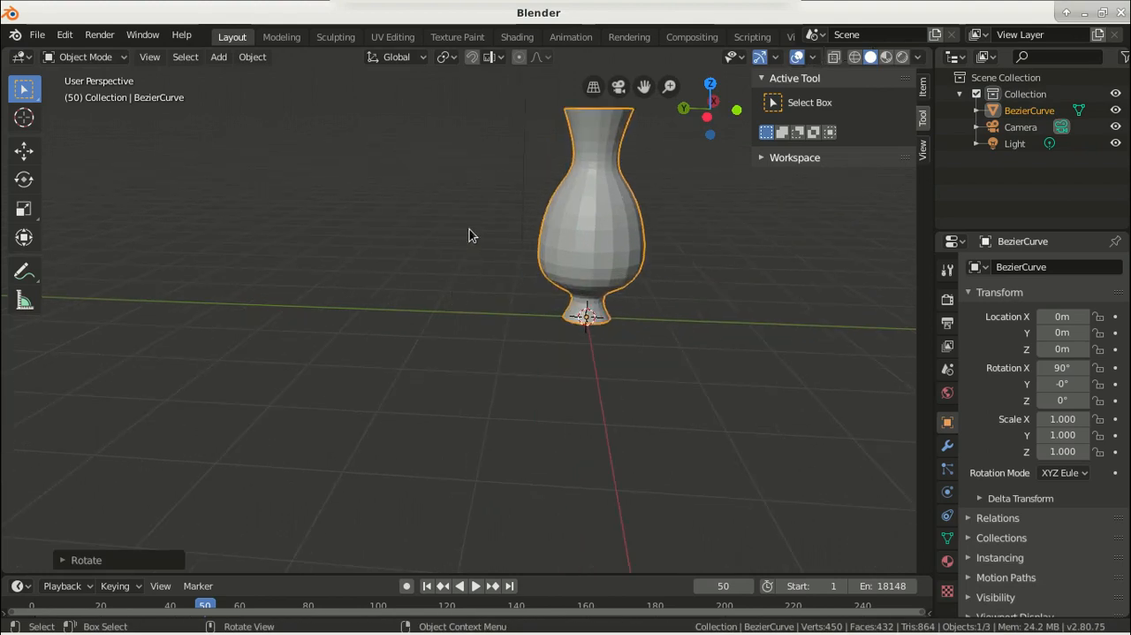
middle_click_drag(453, 216, 462, 428)
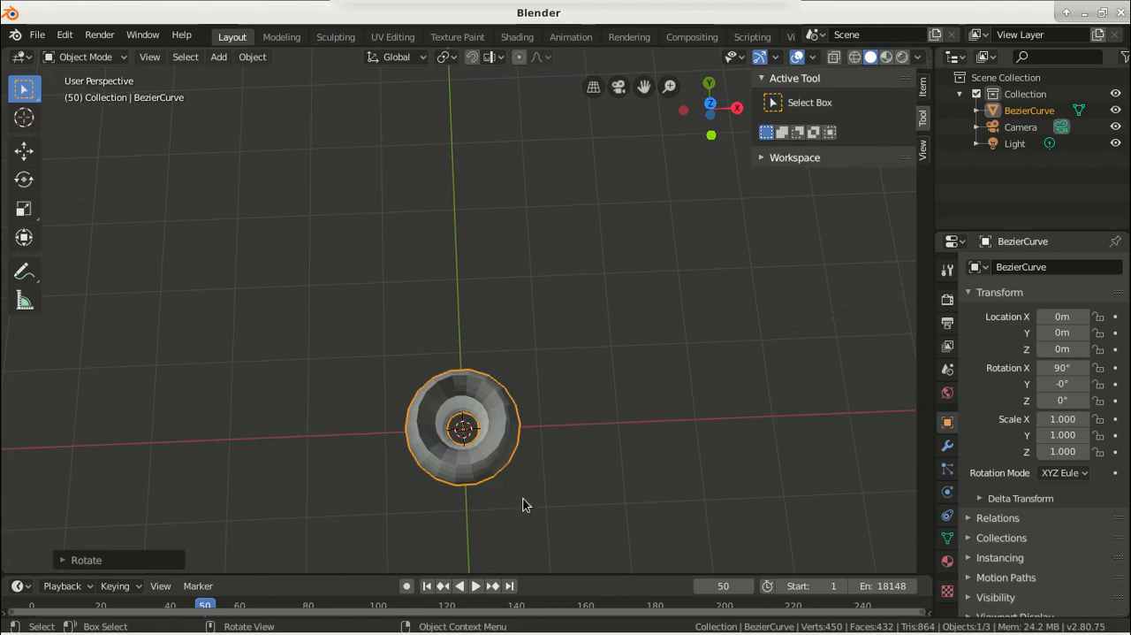
middle_click_drag(513, 513, 498, 303)
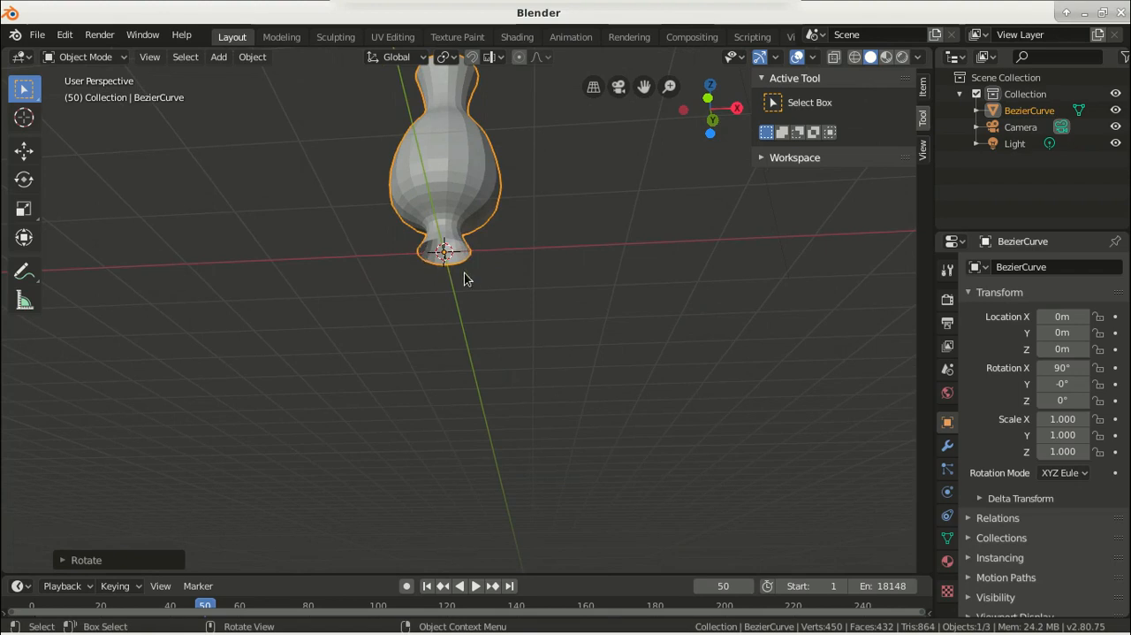
key("Tab")
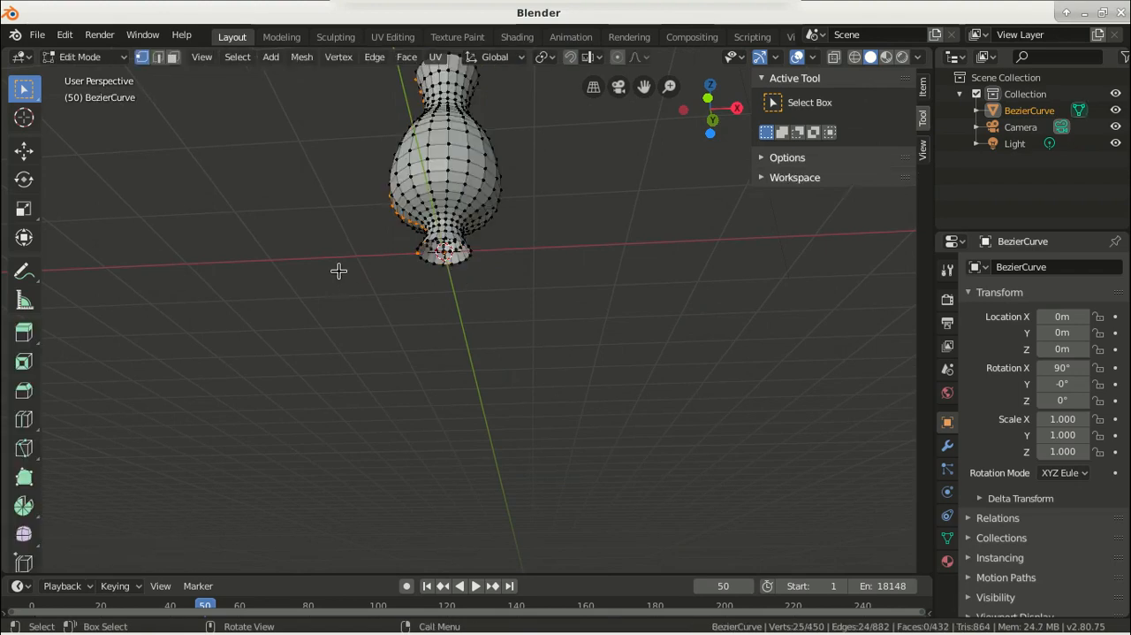
left_click(158, 57)
middle_click_drag(278, 167, 265, 258, "shift")
scroll(343, 286, "up", 5)
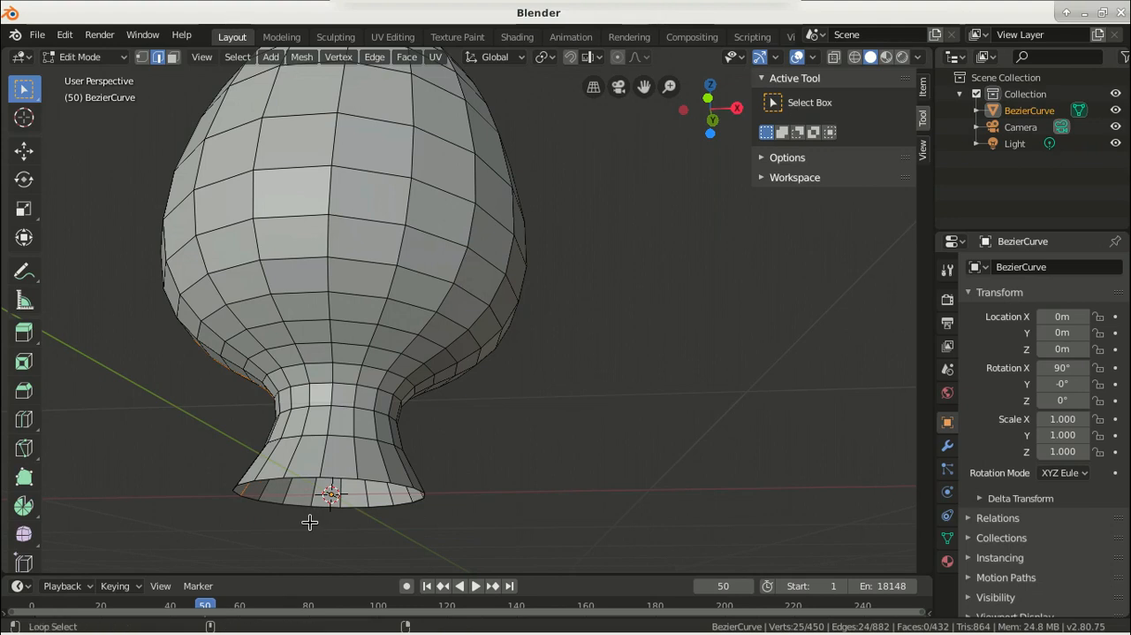
left_click(376, 480, "alt+shift")
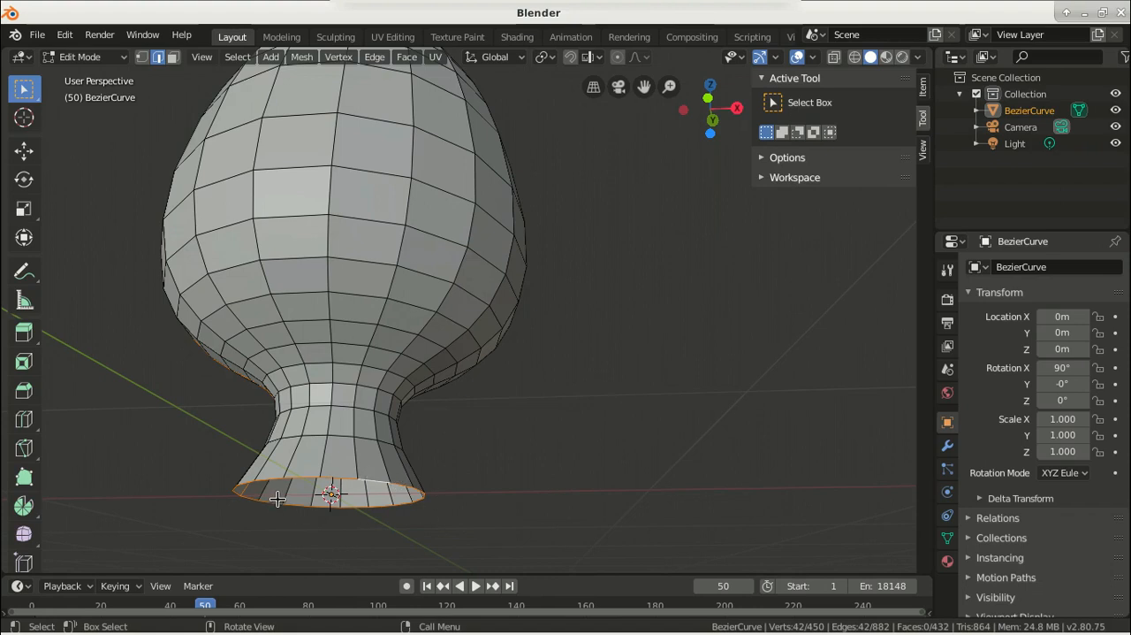
key("f")
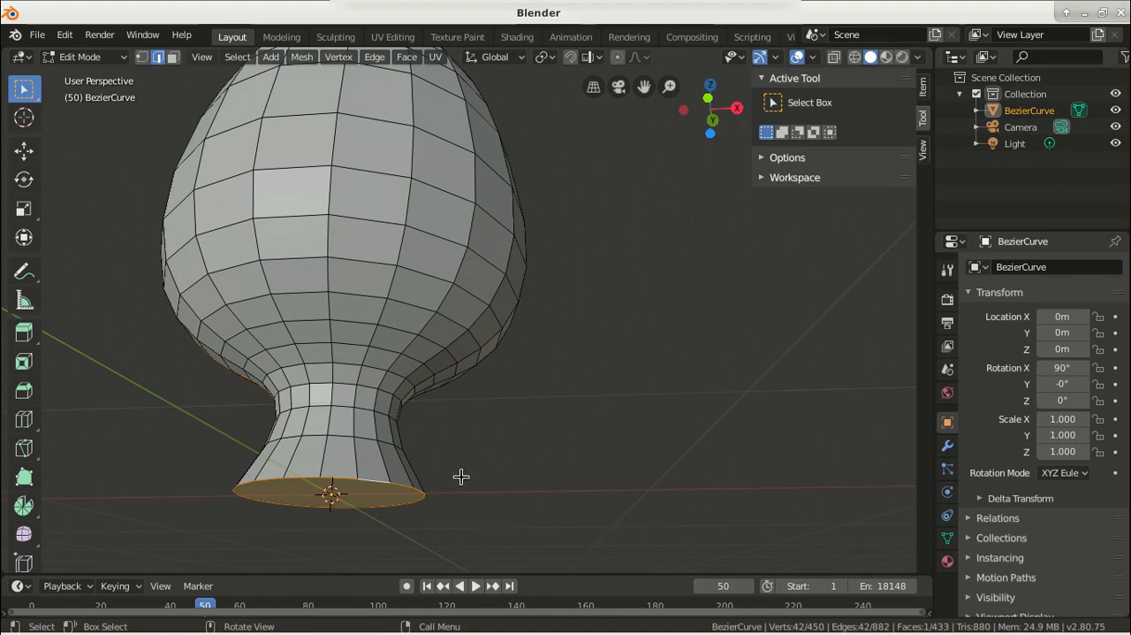
left_click(158, 217)
scroll(157, 217, "down", 4)
middle_click_drag(191, 225, 324, 328)
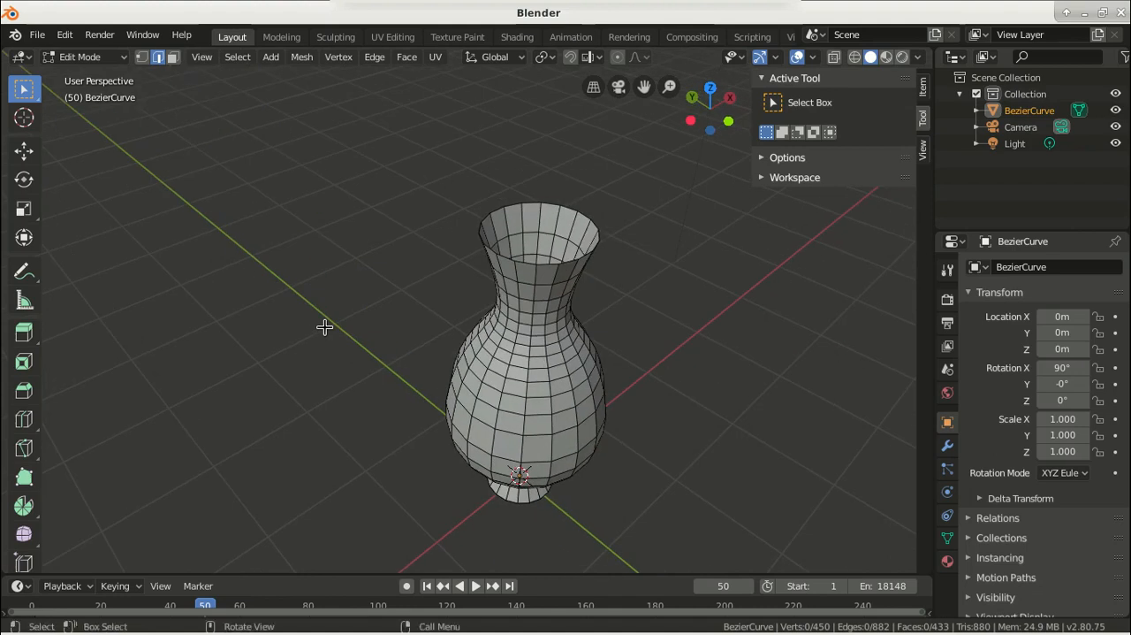